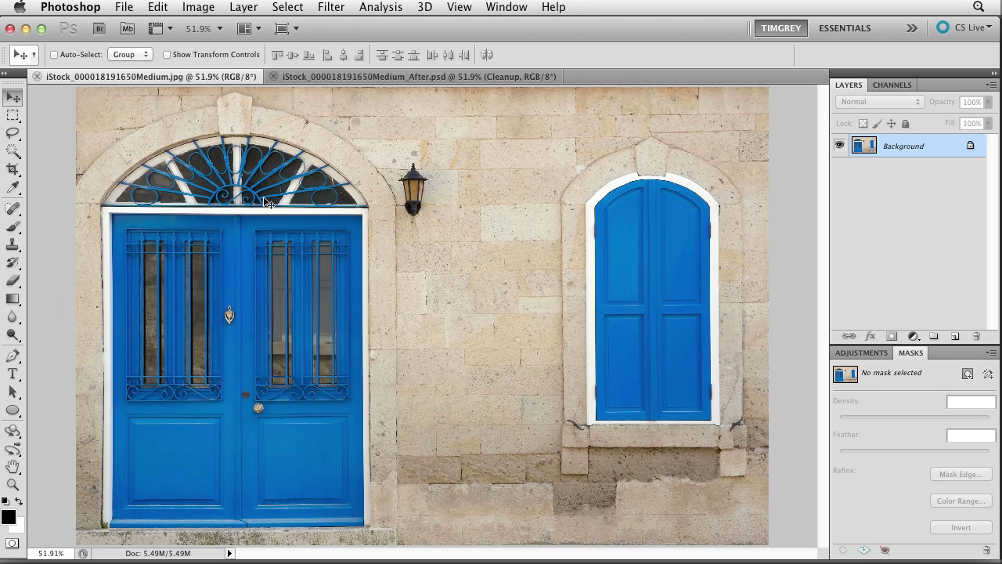
Step: Zoom onto the stone wall above the lamp and add a new empty layer named 'Cleanup'
left_click_drag(384, 131, 443, 182)
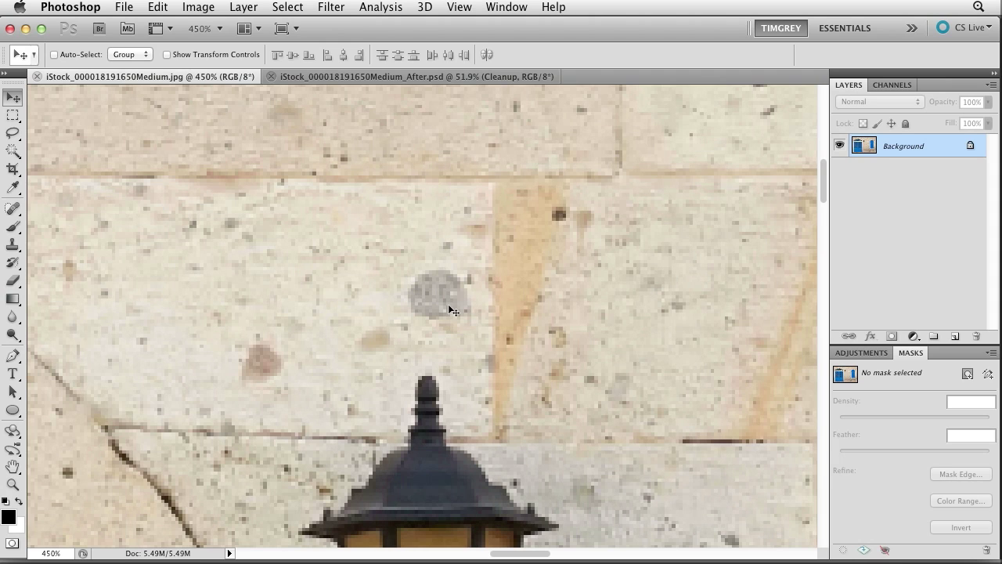
left_click(953, 335)
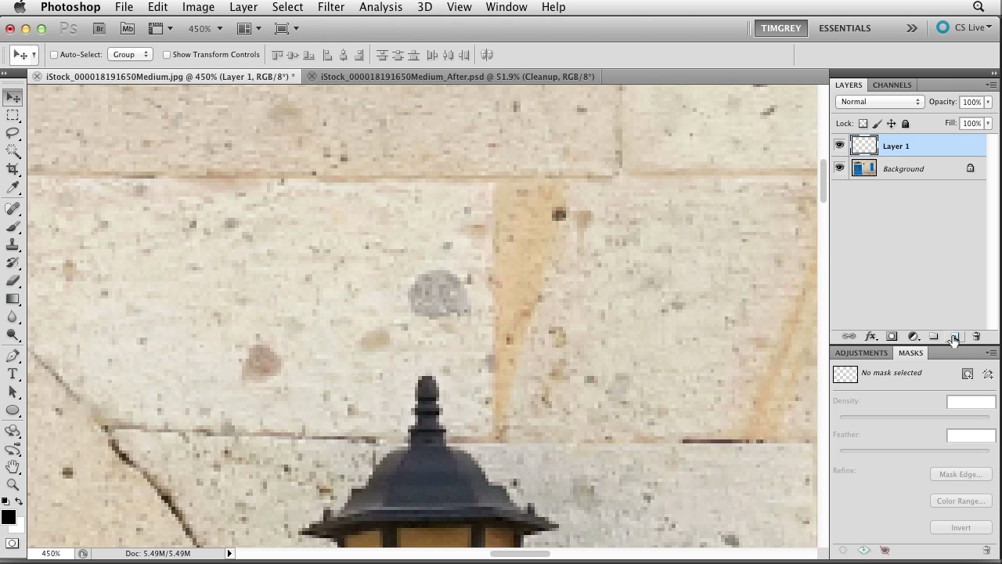
double_click(897, 146)
type("Cleanup")
key("Return")
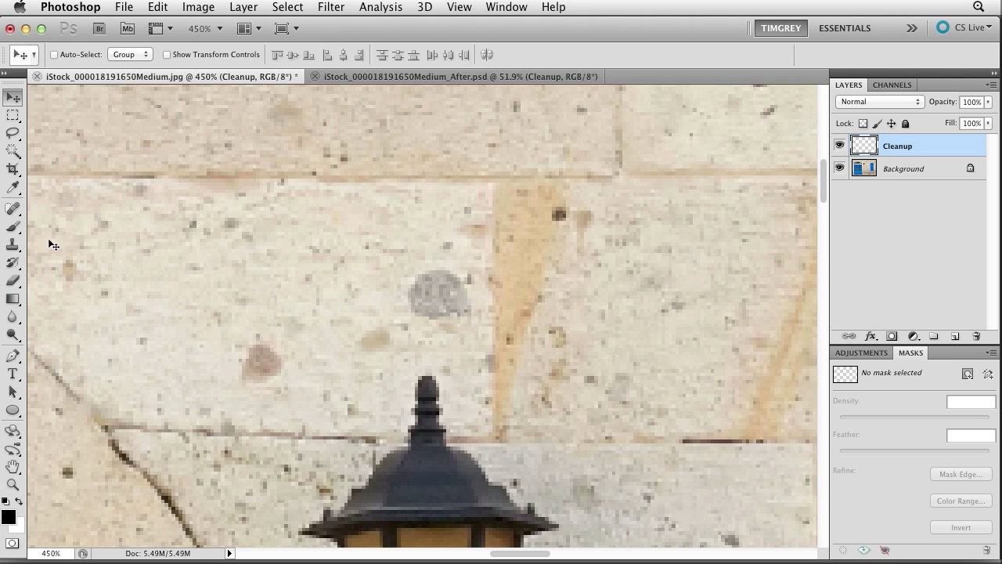
Step: Set up the Content-Aware Spot Healing Brush at a 20 px size
left_click(12, 211)
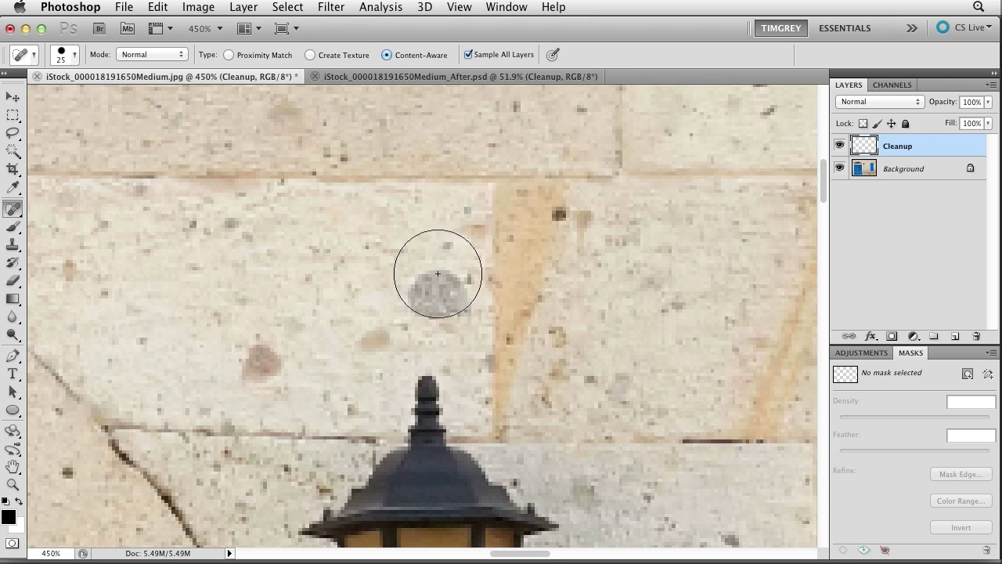
key("bracketleft")
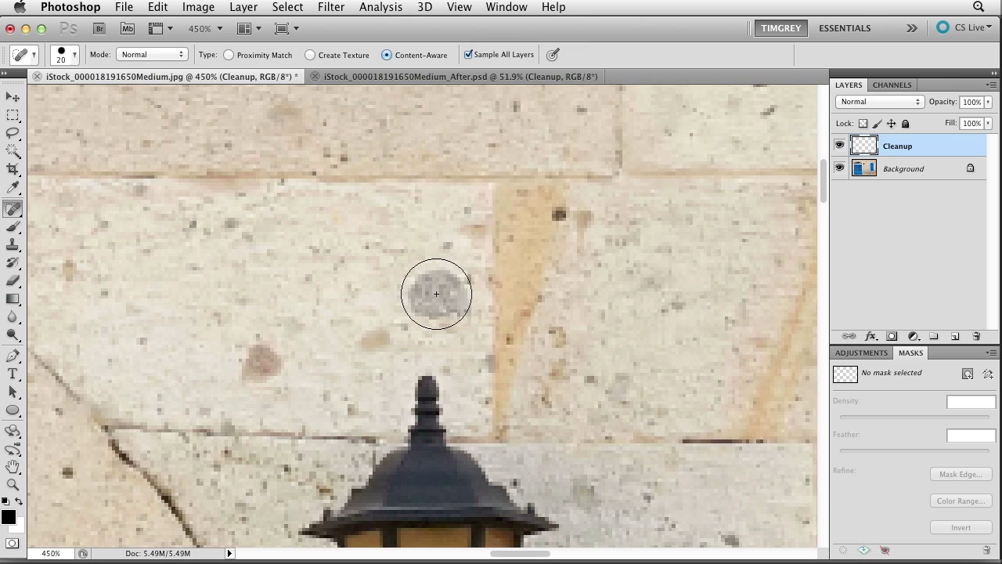
key("bracketleft")
key("bracketright")
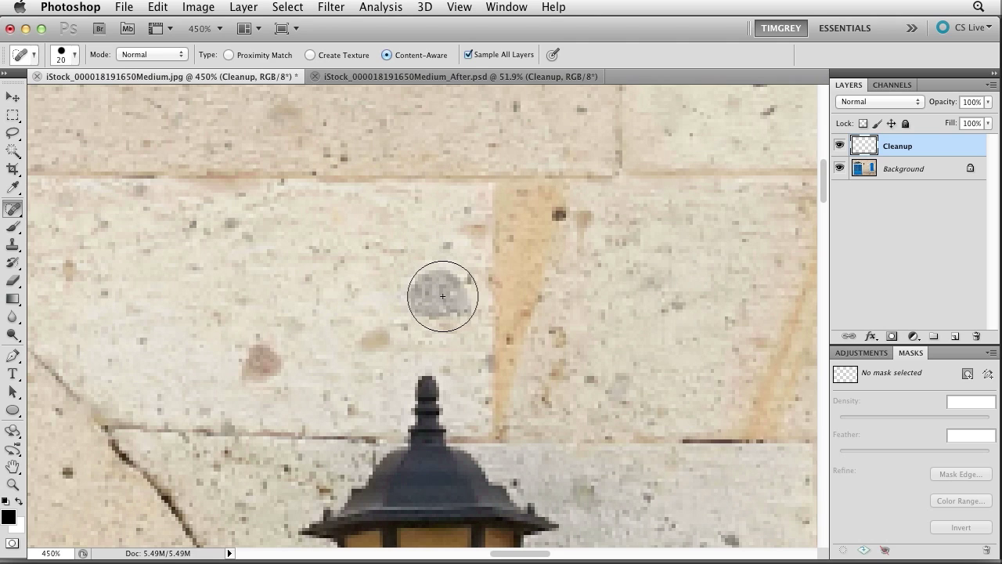
Step: Heal the grey spot at 20 px and the brown spot at 15 px on the wall
left_click_drag(443, 296, 438, 296)
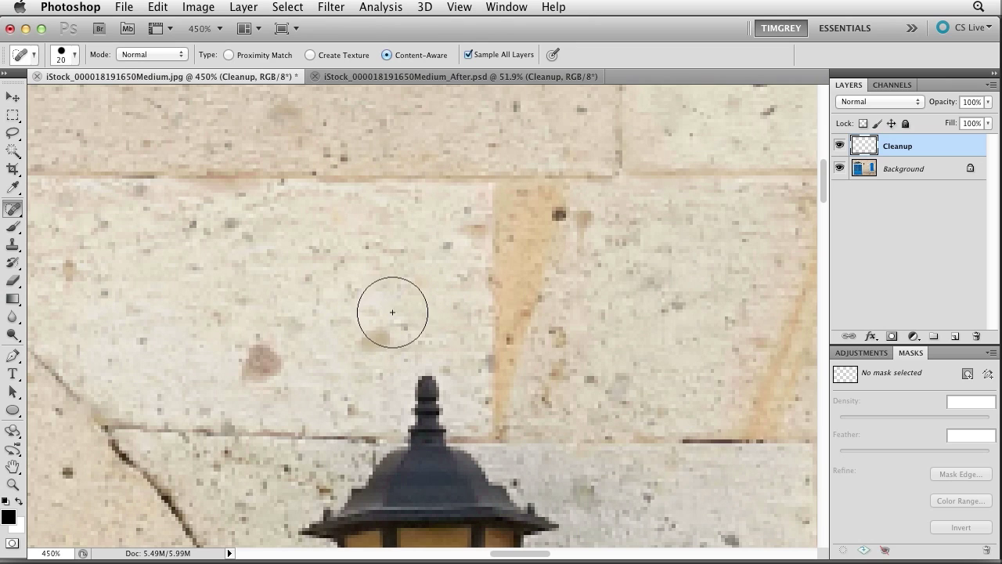
key("bracketleft")
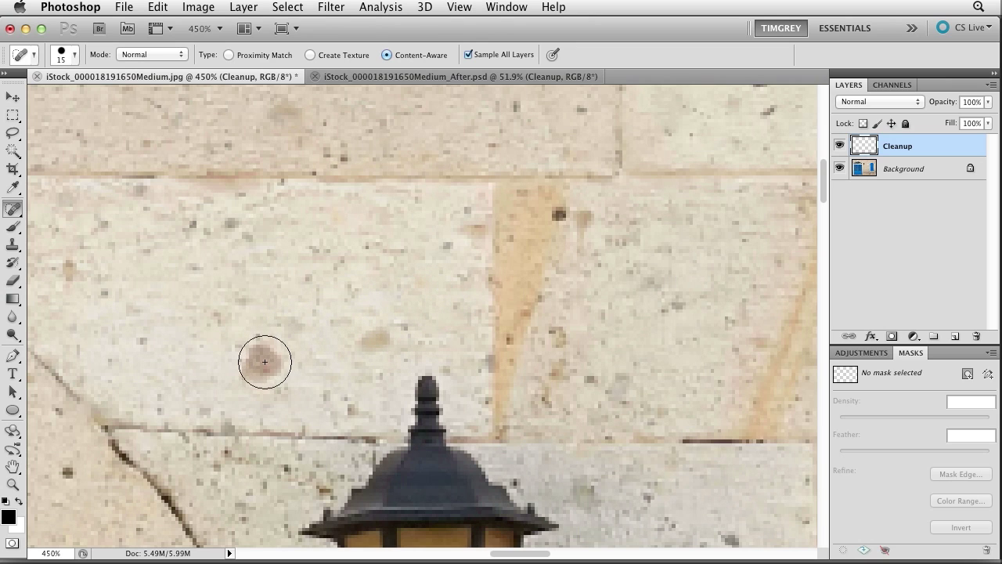
left_click_drag(262, 357, 266, 357)
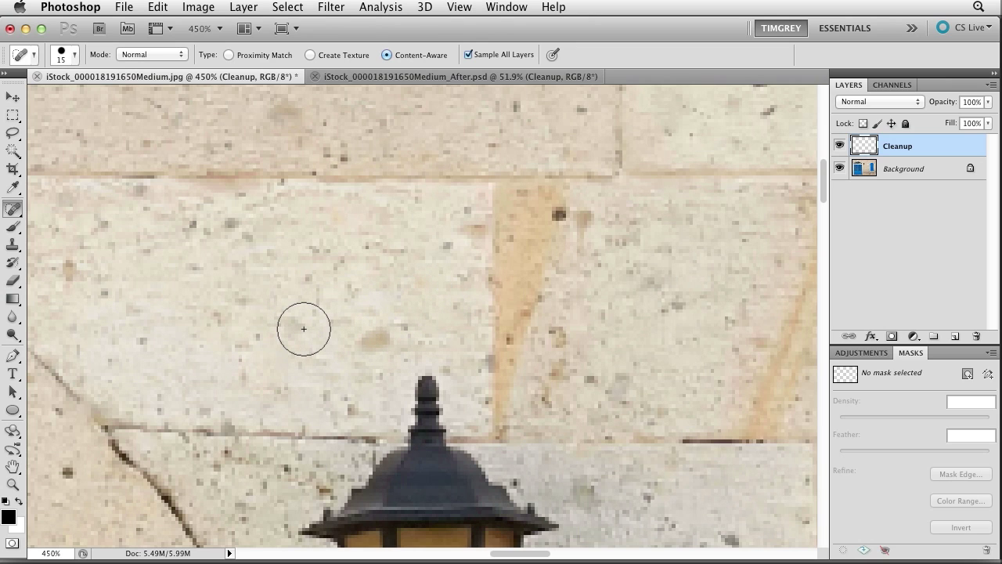
key("super+minus")
key("super+minus")
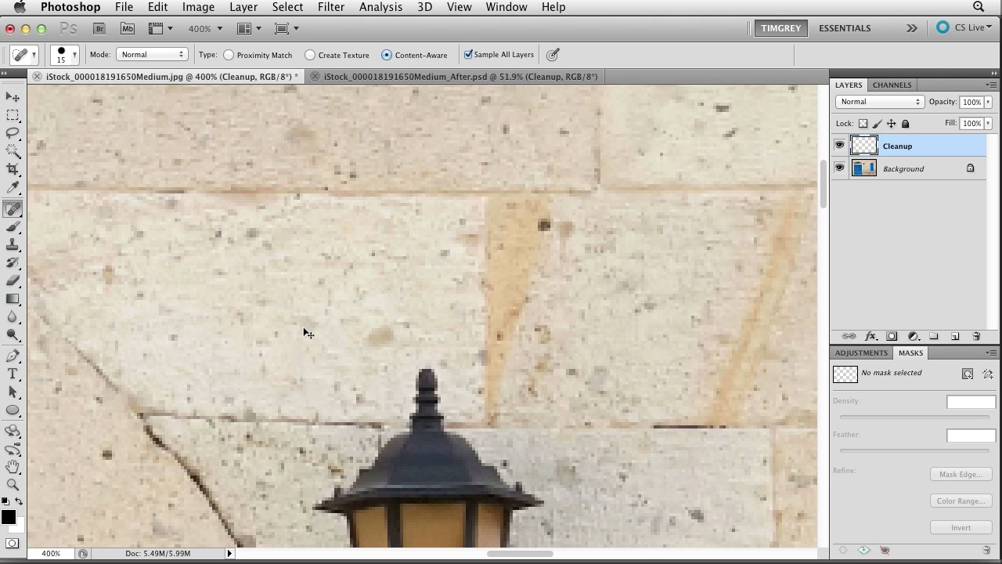
Step: Pan and zoom out to 200% so the whole lamp and door arch top show
left_click_drag(498, 446, 501, 232)
key("super+minus")
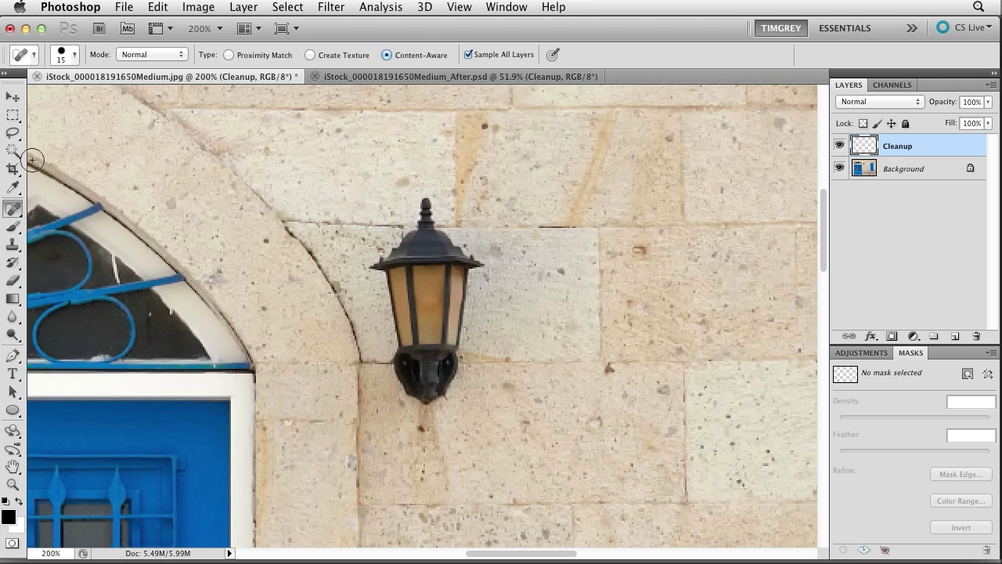
Step: Draw a polygonal selection around the lamp's finial and shift it onto blank wall up-left
left_click(15, 135)
left_click_drag(15, 135, 70, 148)
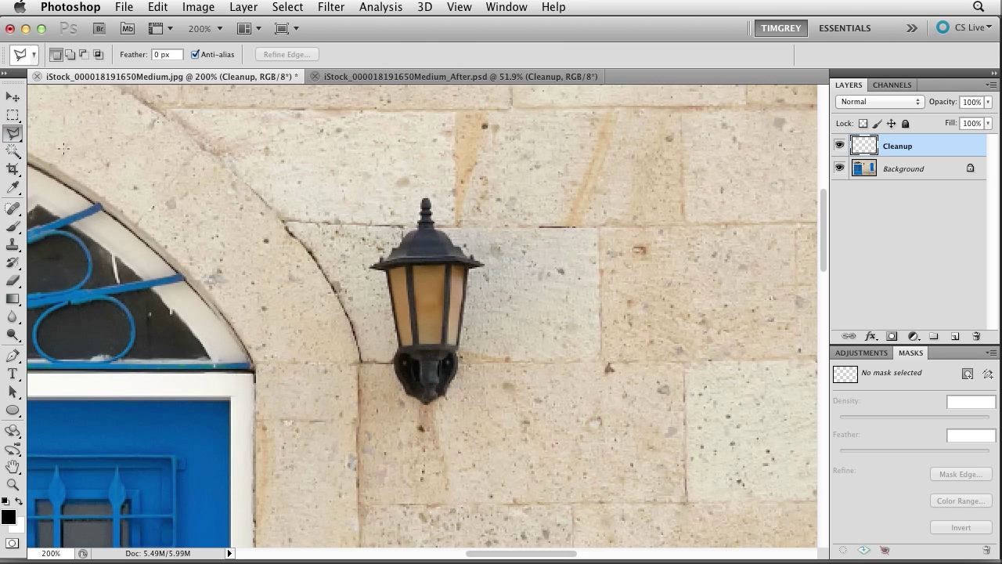
left_click(409, 226)
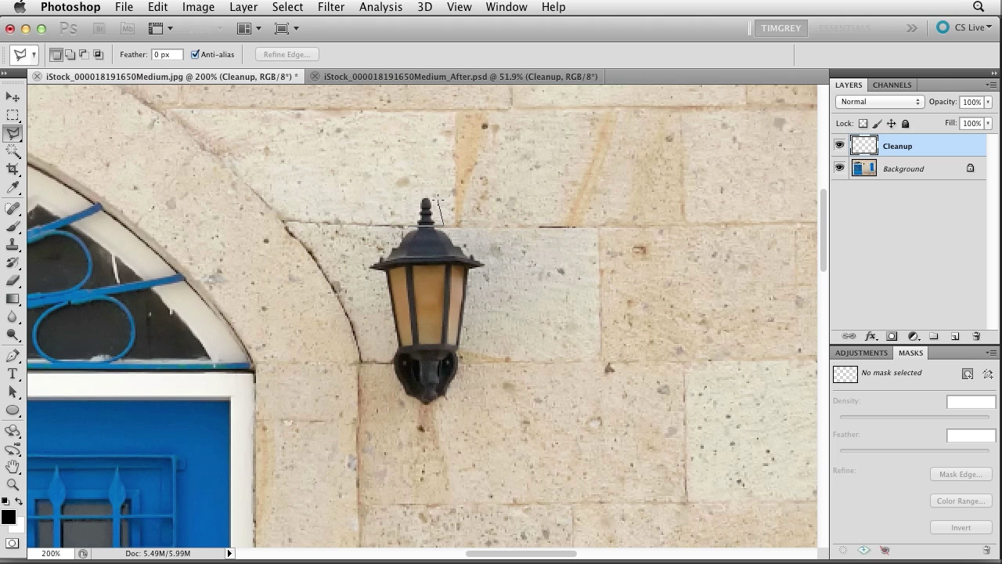
left_click(416, 188)
double_click(412, 211)
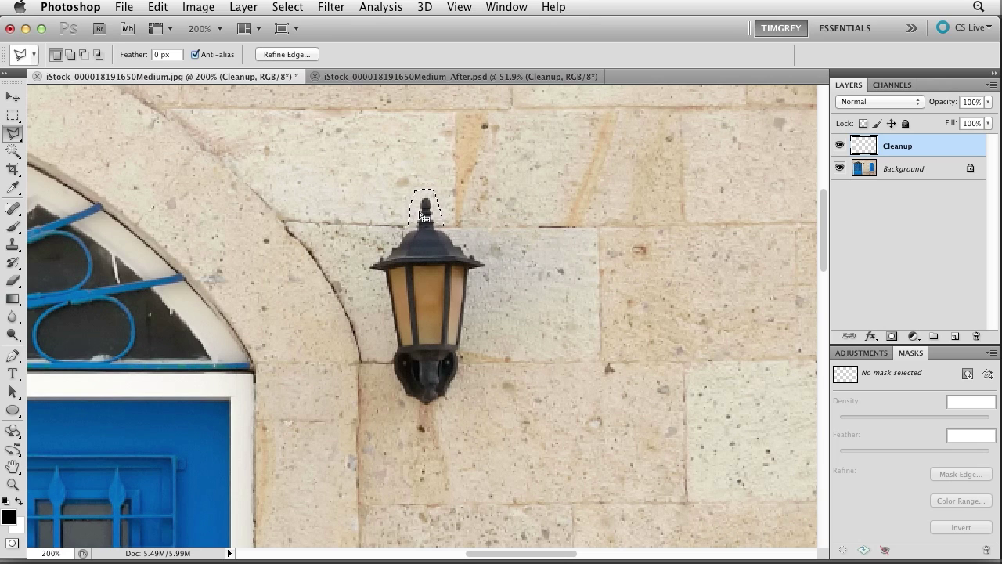
left_click_drag(425, 219, 302, 190)
Step: Copy the selected Background wall area onto a new Layer 1 via Layer via Copy
left_click(864, 170)
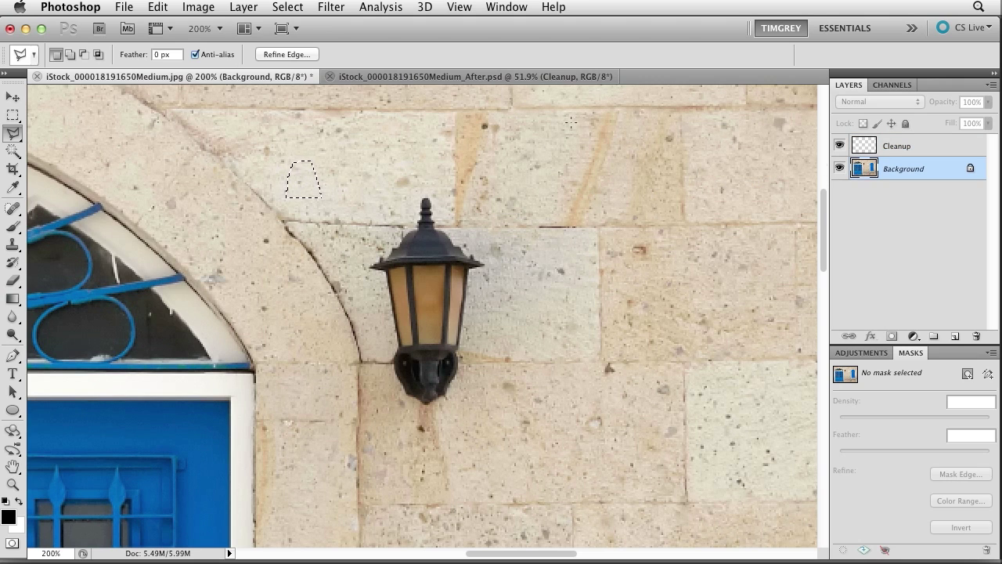
left_click(255, 7)
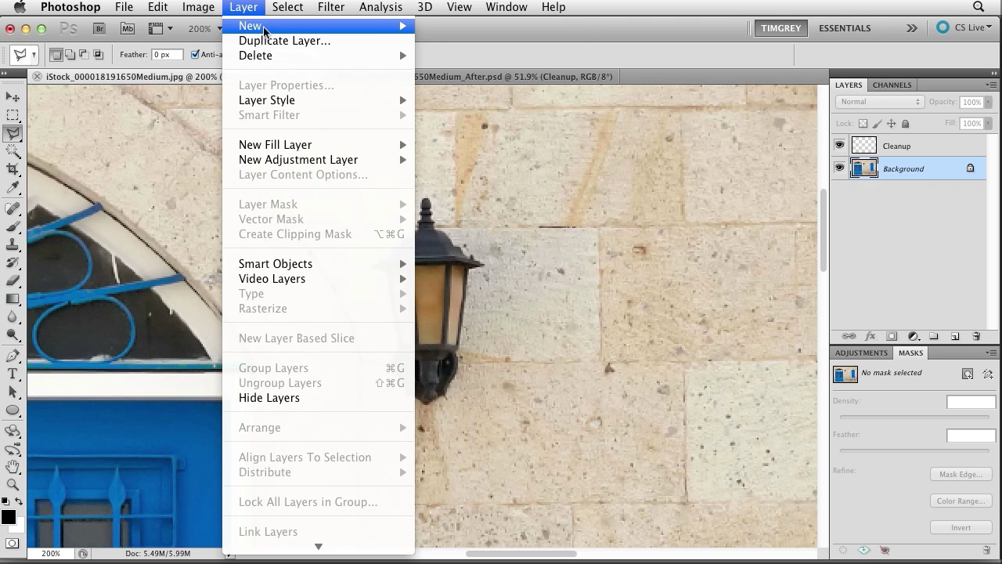
mouse_move(310, 27)
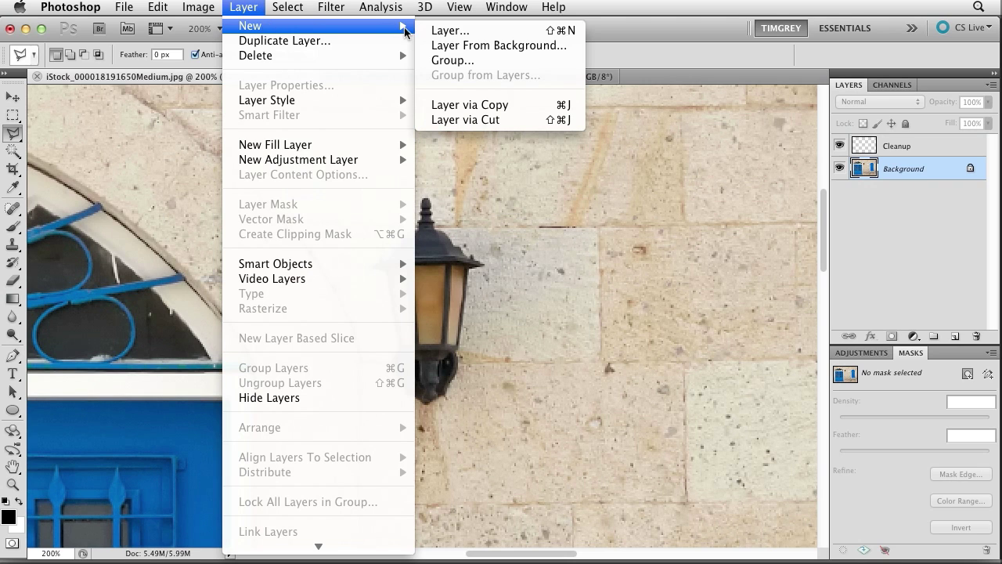
left_click(526, 107)
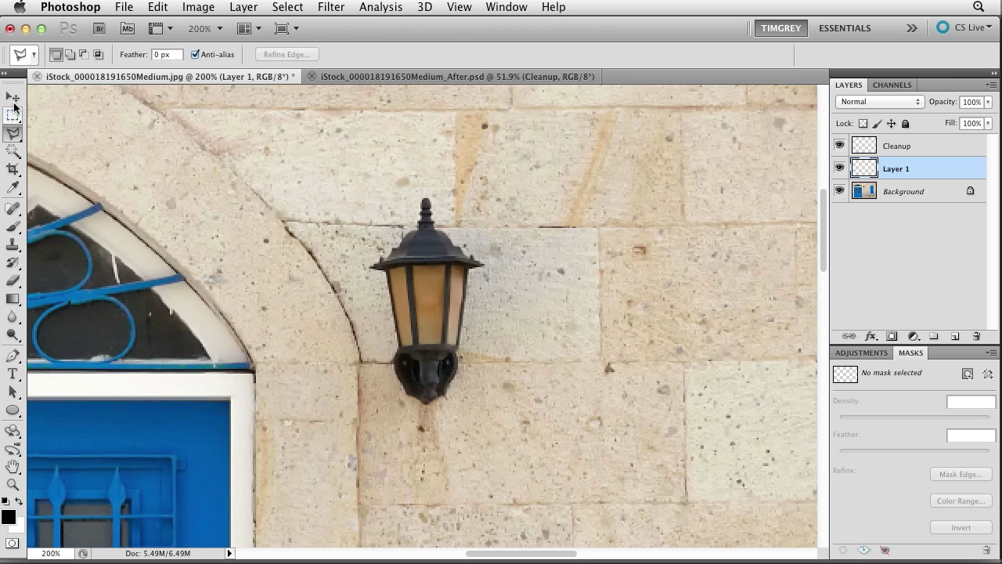
Step: Move Layer 1's stone patch over the lamp's finial and nudge it into alignment
left_click(12, 97)
left_click_drag(308, 183, 369, 200)
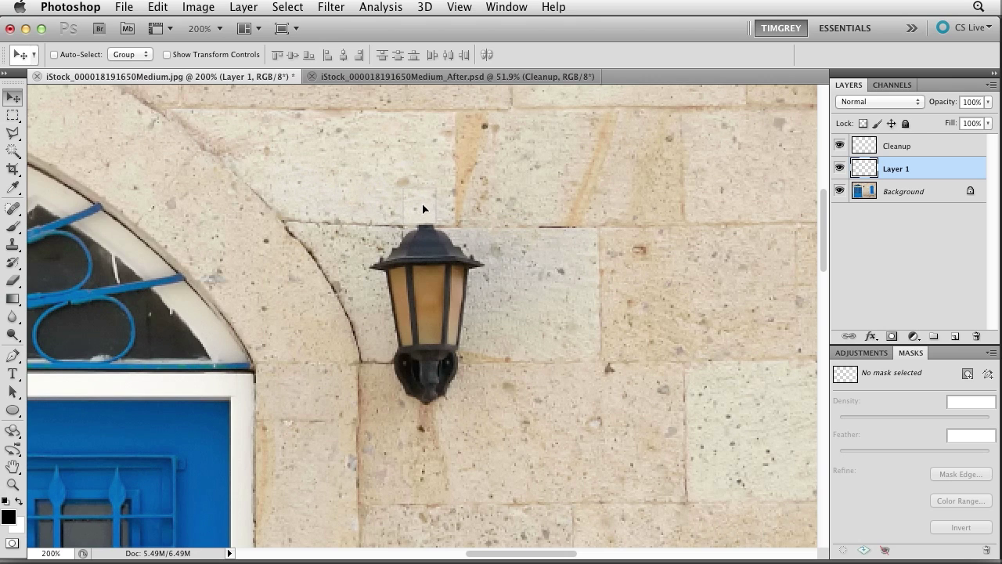
left_click_drag(422, 204, 428, 208)
left_click_drag(439, 208, 436, 211)
Step: Add a layer mask to Layer 1 and paint black along the patch edge above the lantern
left_click(891, 336)
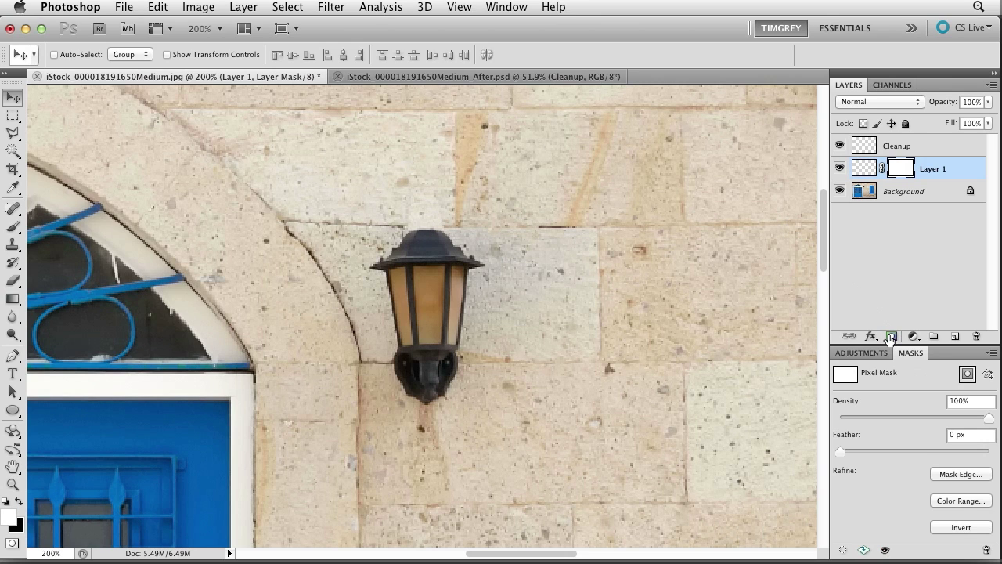
left_click(13, 226)
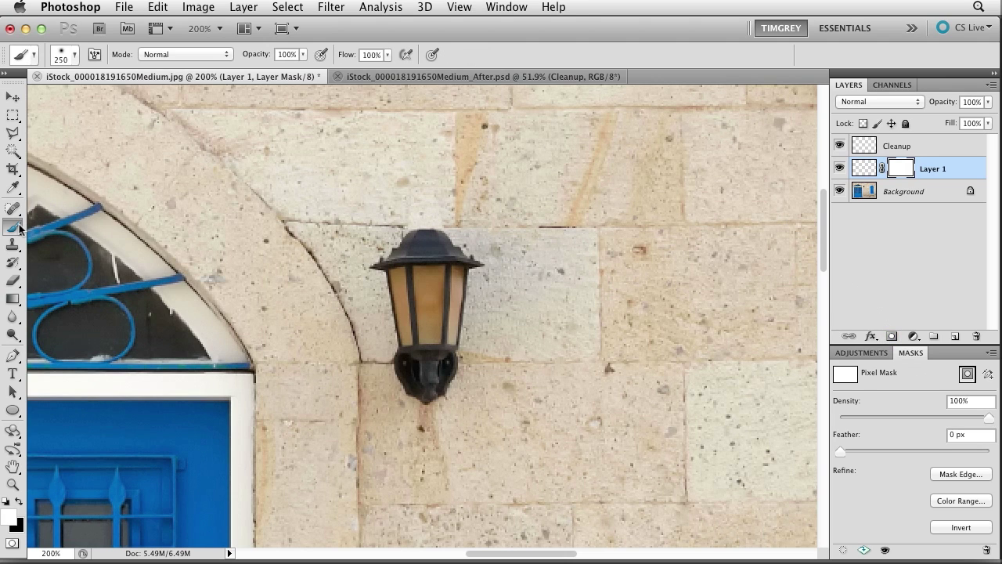
key("x")
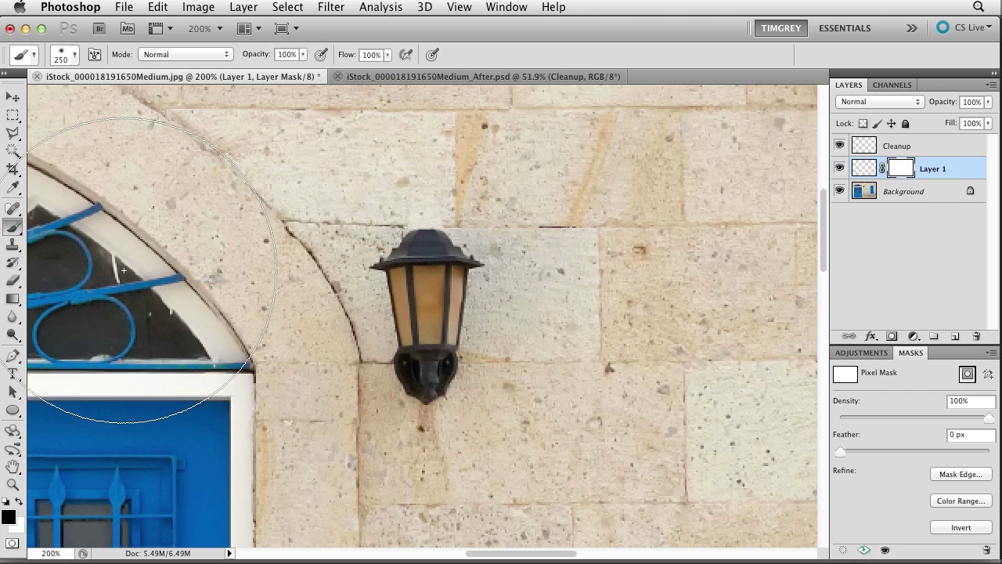
key("bracketleft")
key("bracketleft")
key("bracketleft")
key("bracketleft")
key("bracketleft")
key("bracketleft")
key("bracketleft")
key("bracketleft")
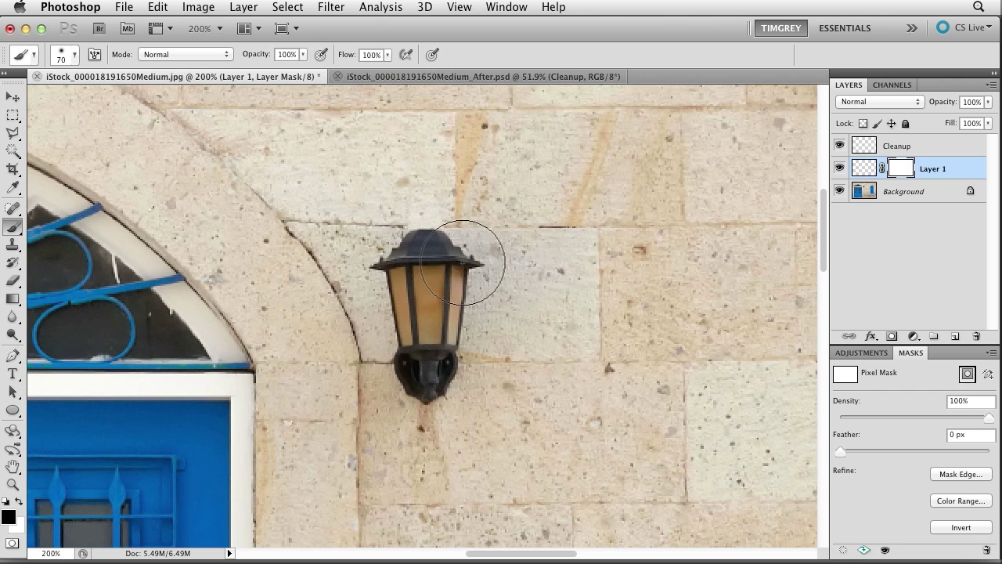
key("bracketleft")
key("bracketleft")
key("bracketleft")
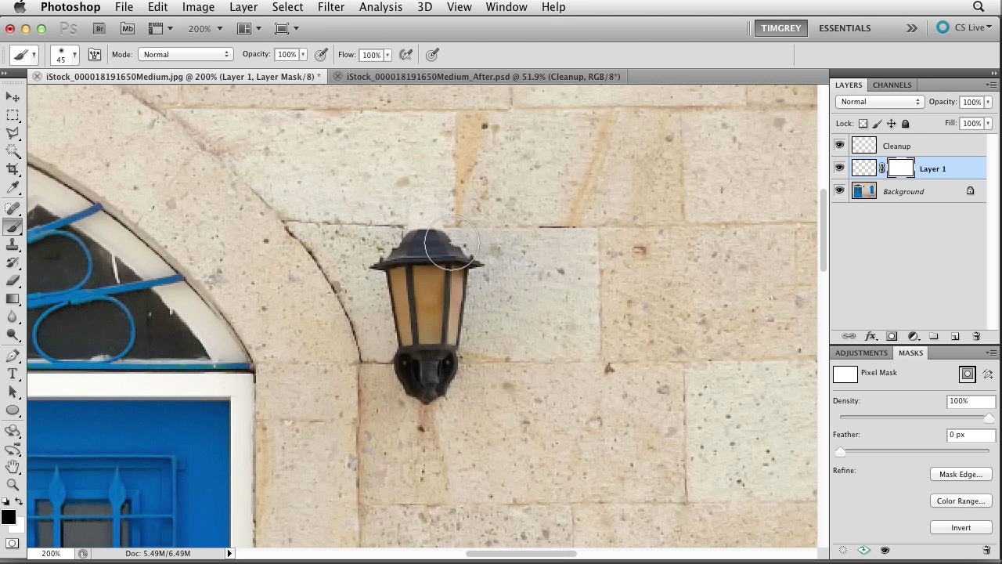
key("bracketleft")
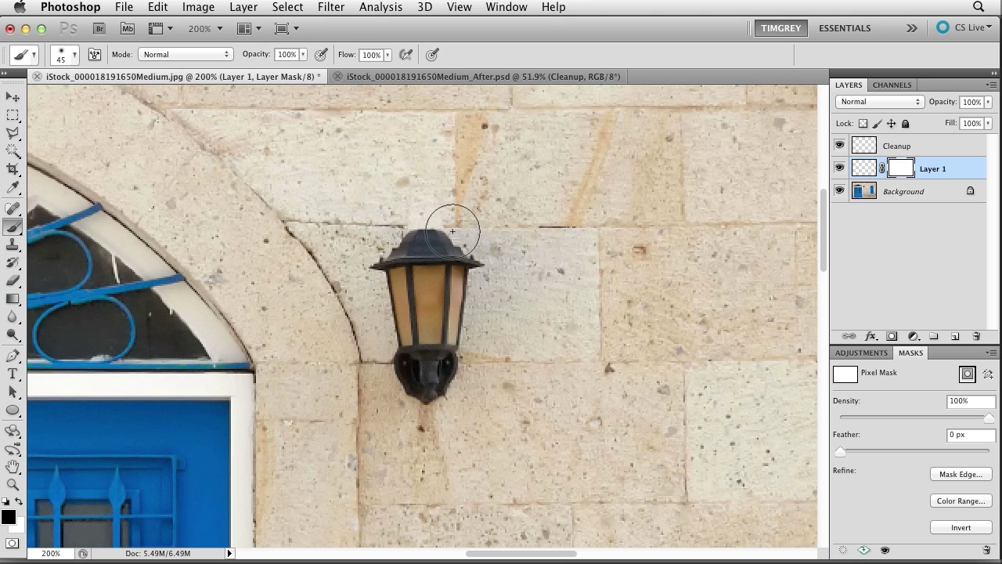
key("bracketleft")
key("bracketleft")
key("bracketleft")
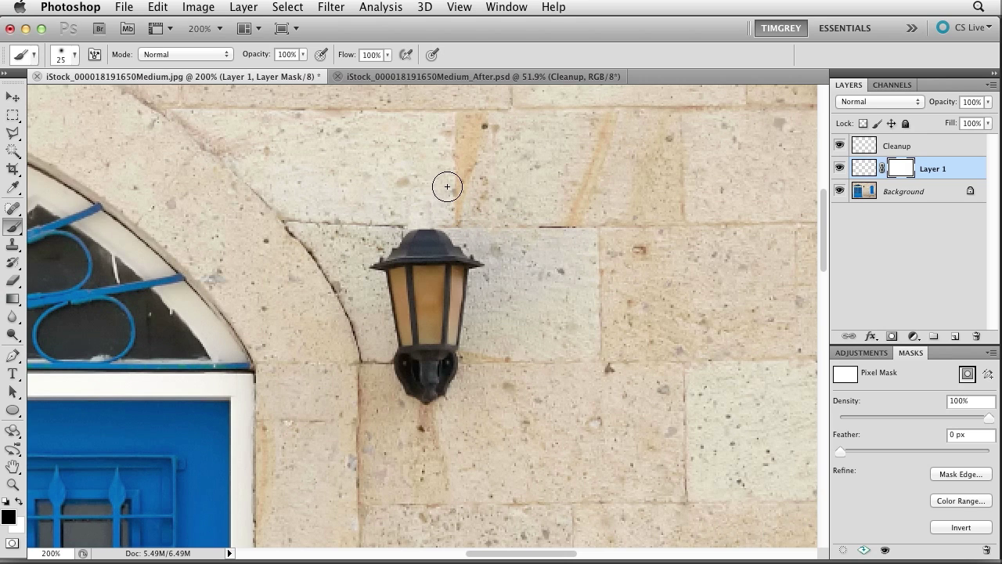
mouse_move(432, 177)
left_mouse_down()
mouse_move(409, 183)
mouse_move(400, 217)
left_mouse_up()
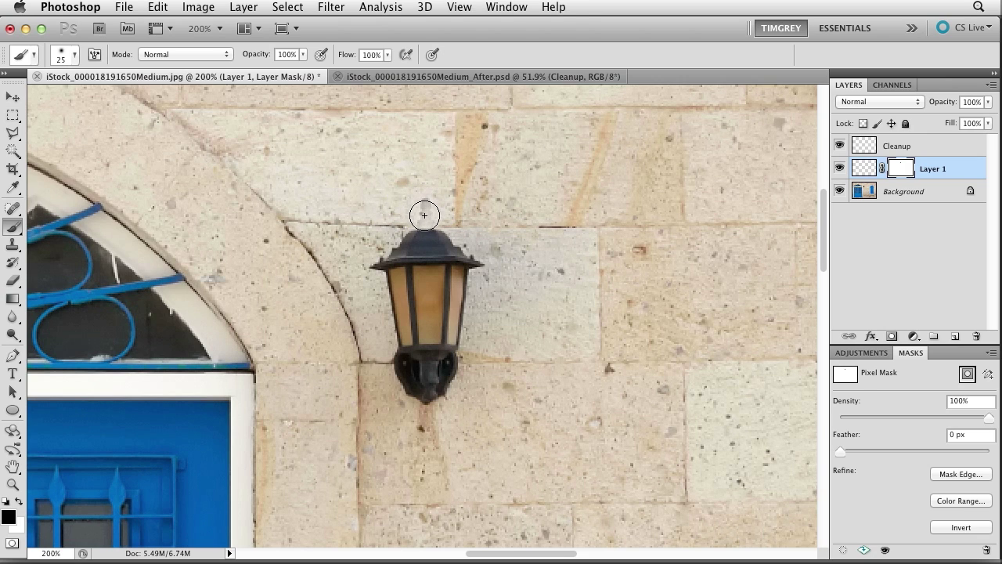
Step: With a small white brush, restore the patch over the grey spot above the lamp
key("bracketleft")
key("bracketleft")
key("x")
left_click_drag(422, 214, 426, 208)
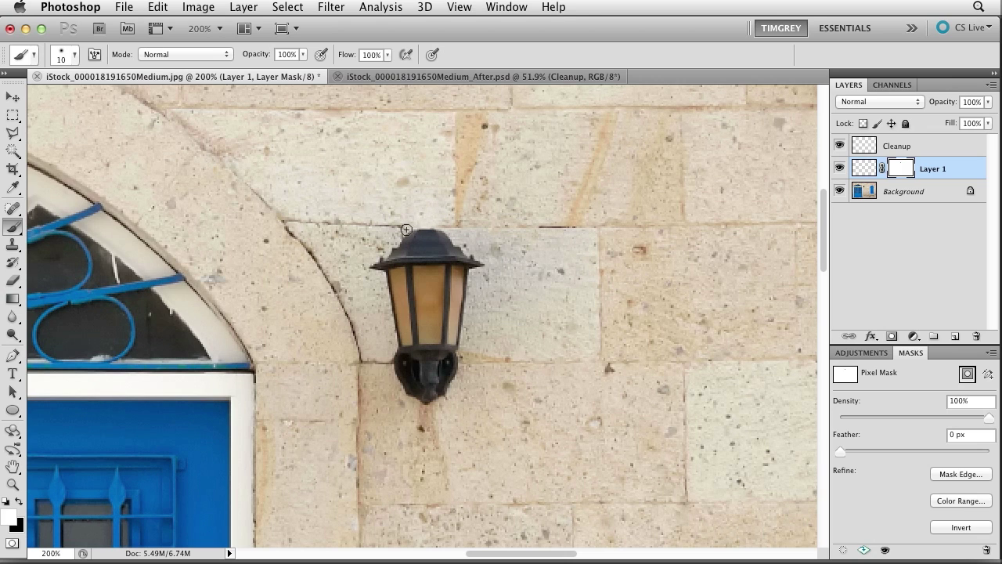
key("x")
key("x")
Step: Rename the patch layer to 'Top'
key("super+2")
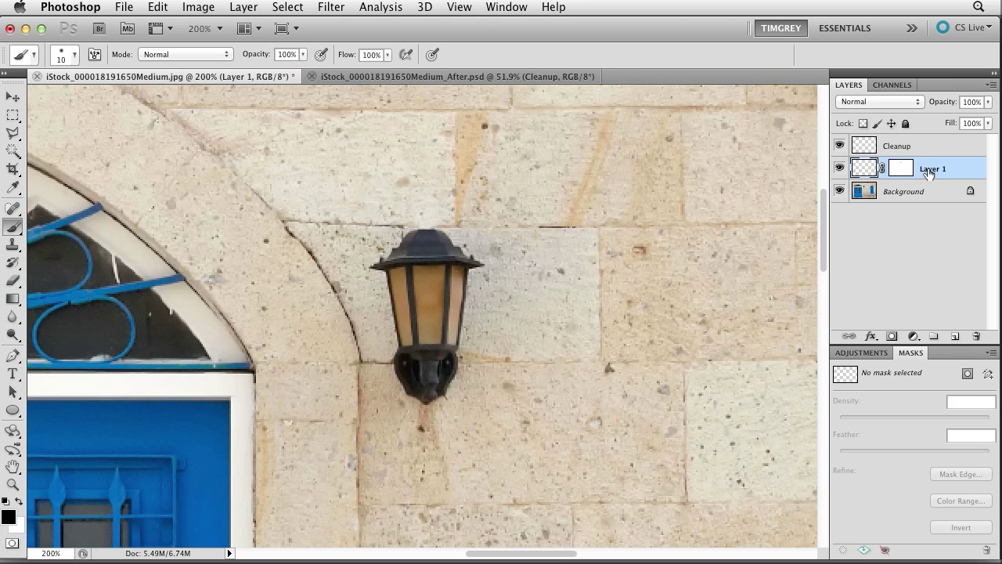
type("Top")
key("Return")
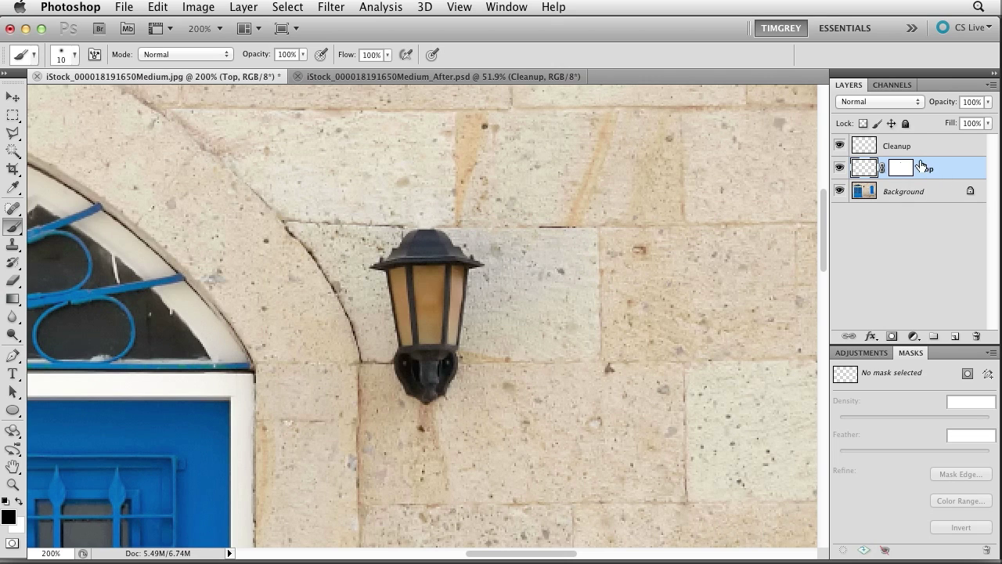
Step: Outline an area at the lamp's base with the Polygonal Lasso and shift it onto clean wall to the right
left_click(12, 138)
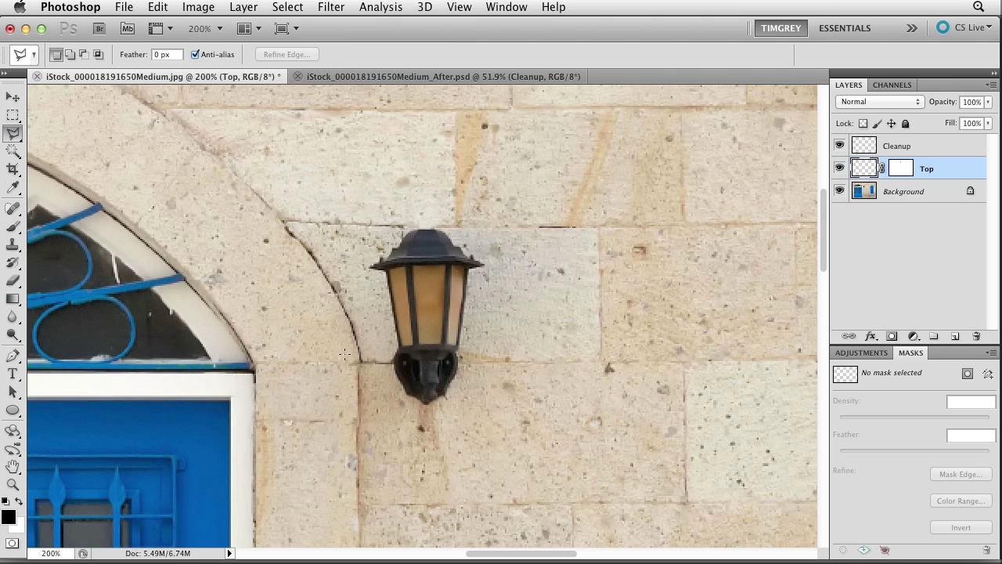
left_click(384, 362)
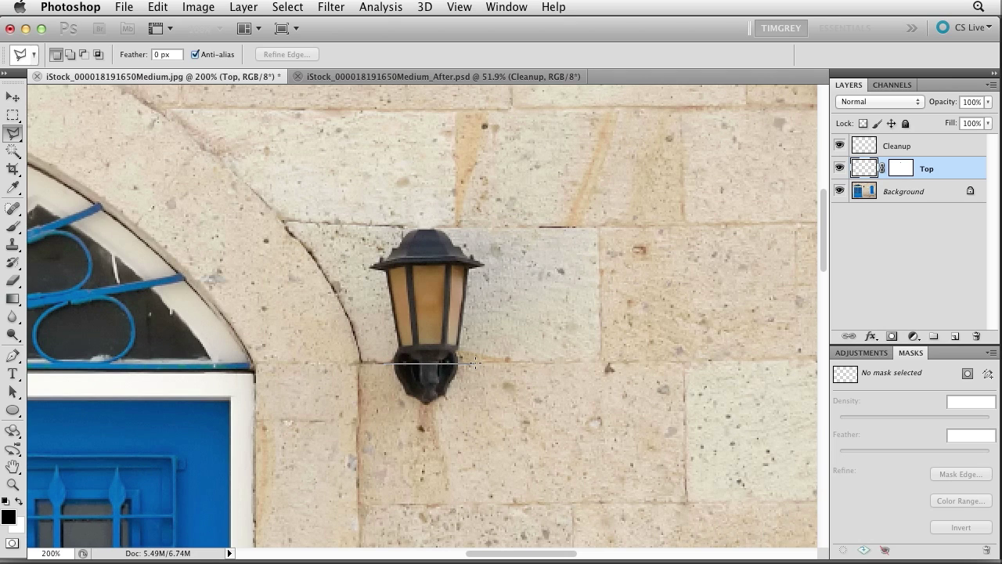
left_click(444, 410)
double_click(389, 373)
left_click_drag(403, 379, 528, 373)
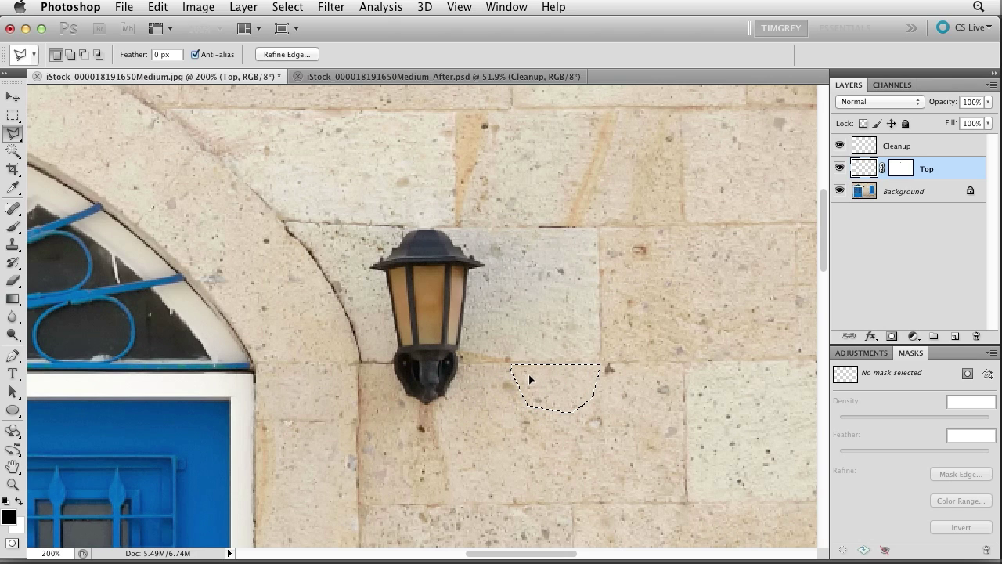
Step: Copy that Background wall onto a new Layer 1 and move it over the lamp's lower bracket
left_click(901, 190)
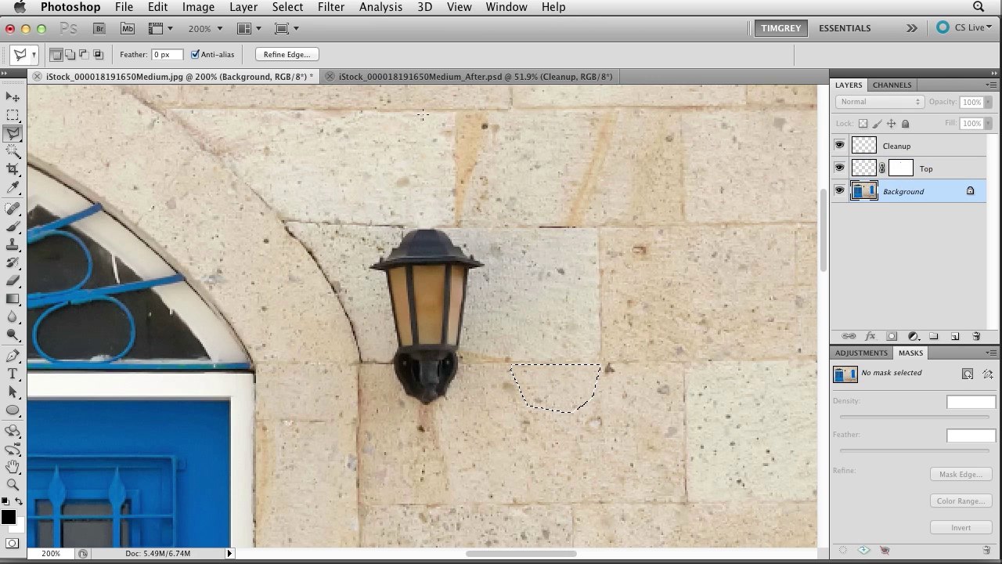
left_click(256, 9)
mouse_move(268, 28)
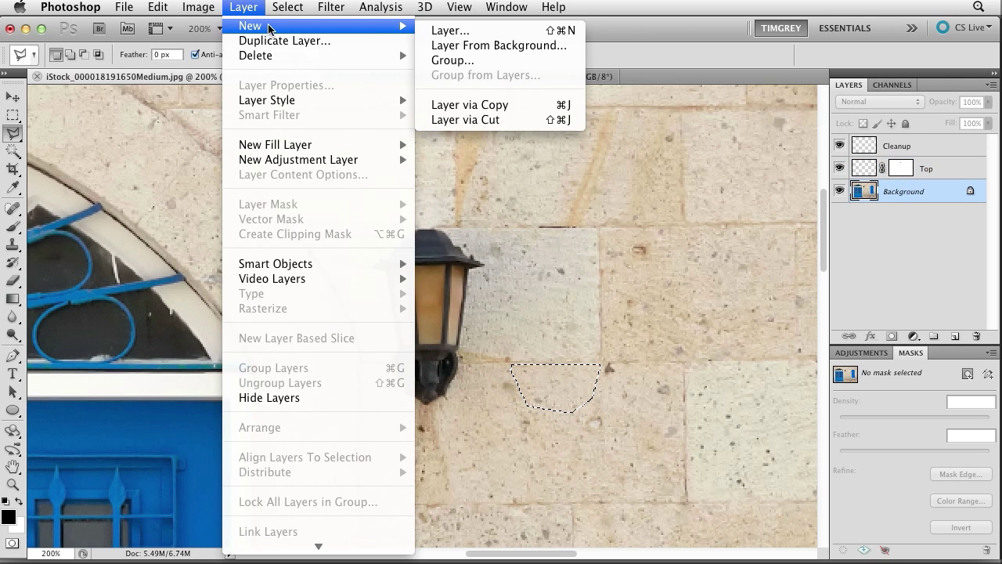
left_click(491, 104)
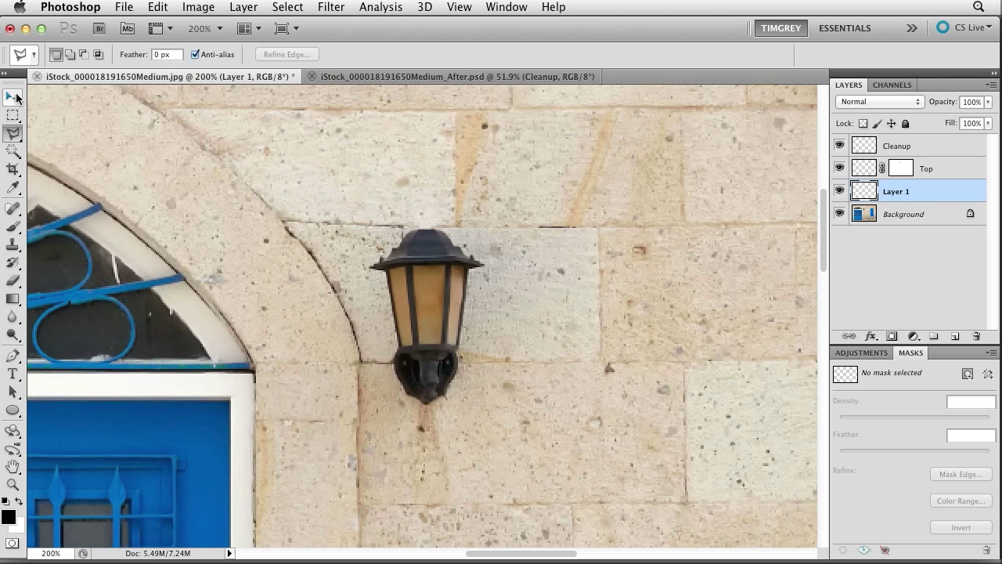
left_click(14, 97)
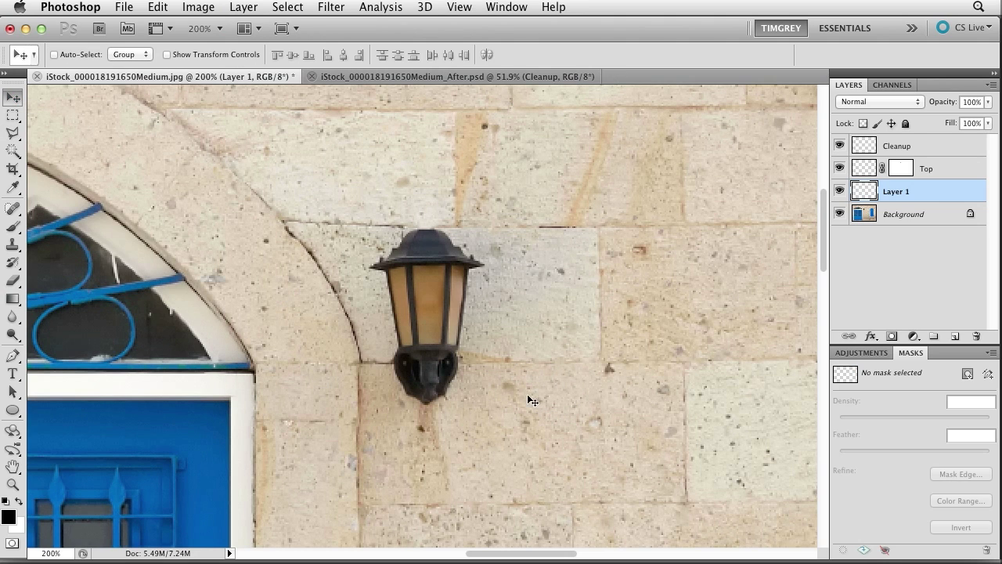
left_click_drag(508, 396, 421, 387)
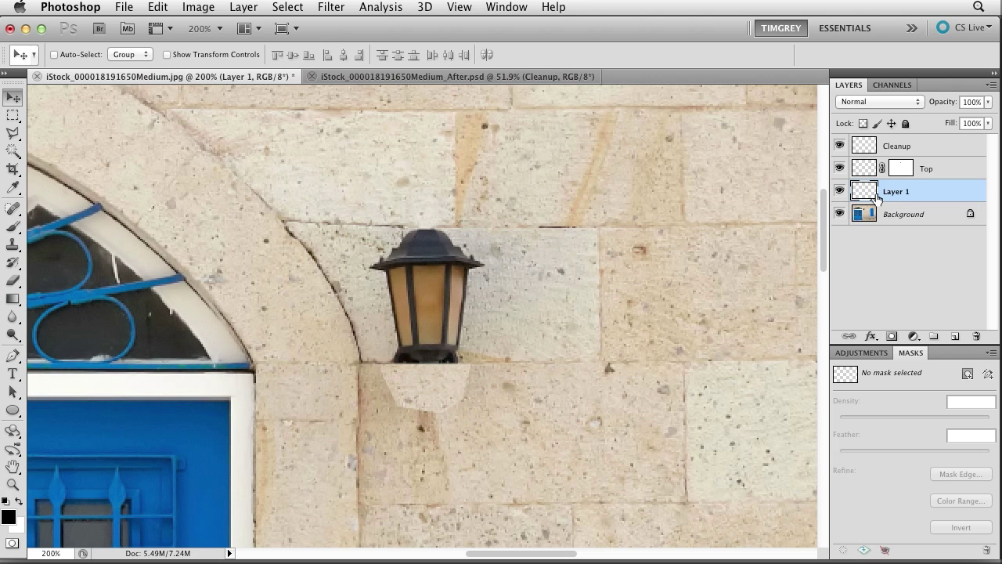
Step: Mask Layer 1 and paint black along its lower edge so the patch blends under the lantern base
left_click(891, 337)
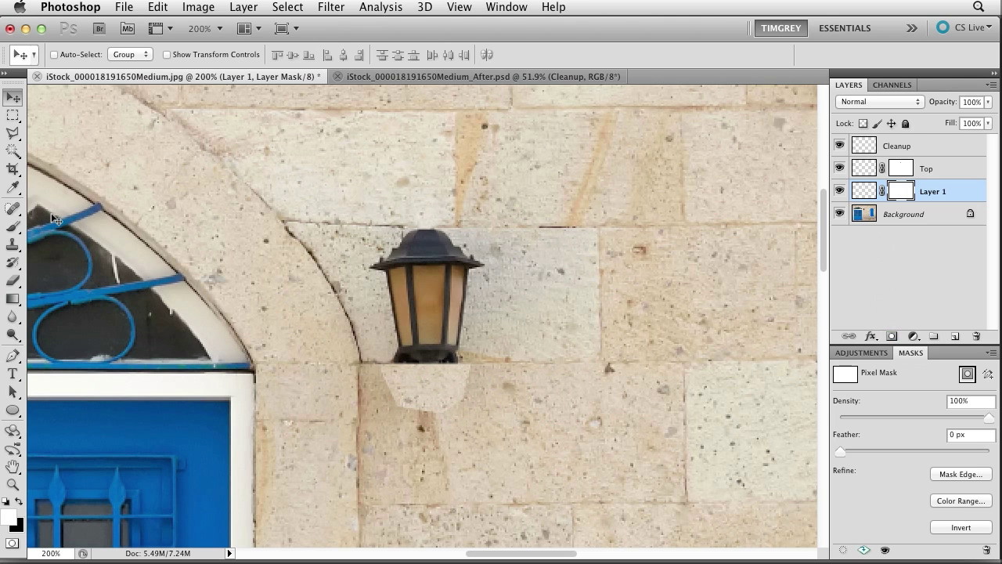
left_click(14, 227)
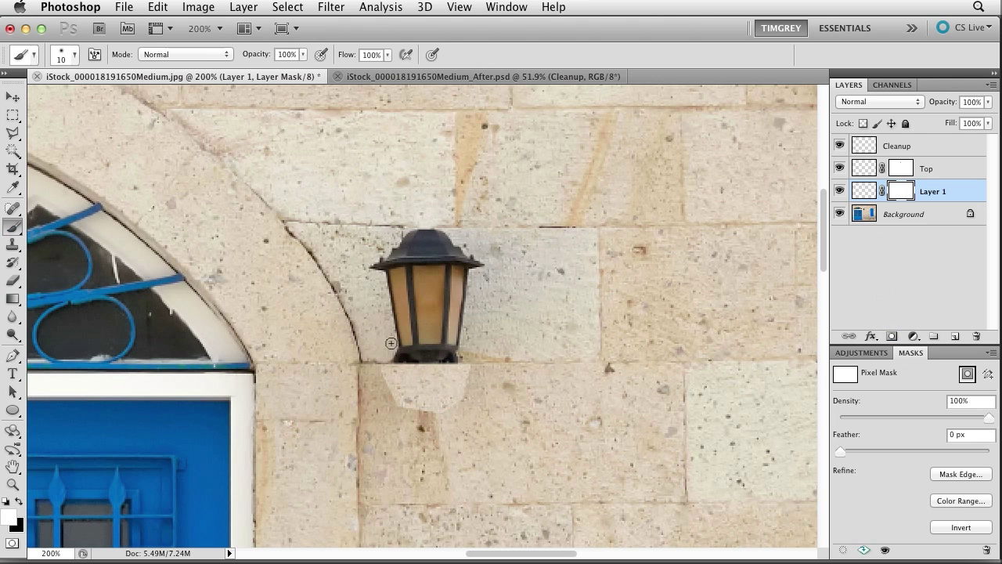
key("x")
mouse_move(457, 400)
left_mouse_down()
mouse_move(441, 414)
mouse_move(399, 409)
mouse_move(378, 363)
mouse_move(400, 402)
mouse_move(440, 410)
mouse_move(454, 396)
left_mouse_up()
key("x")
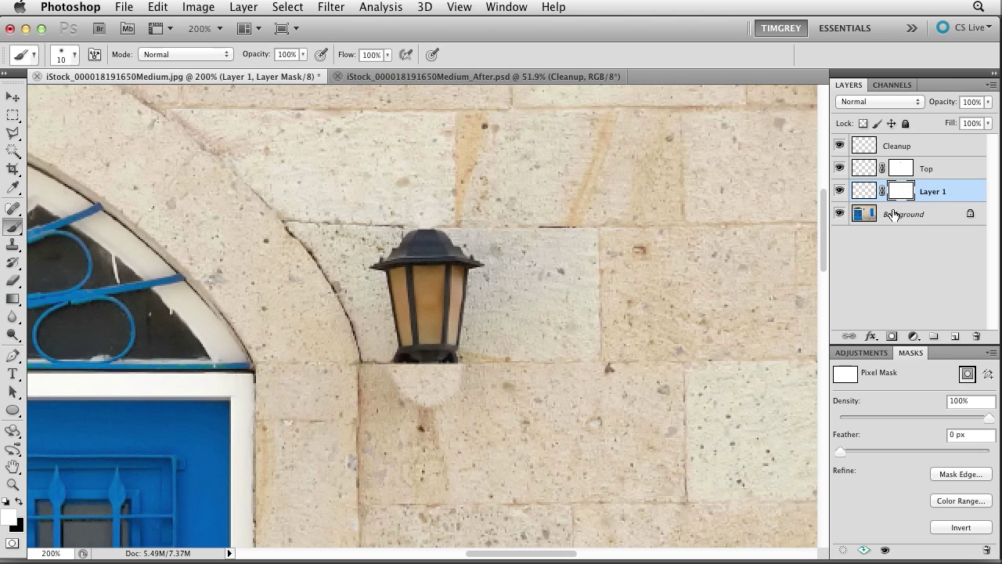
Step: Rename Layer 1 to 'Bottom'
double_click(932, 191)
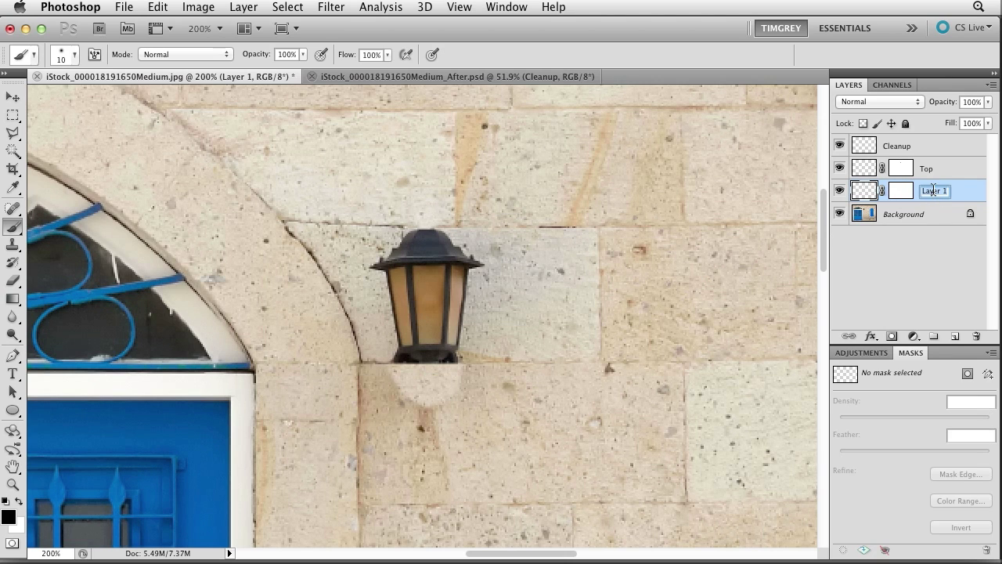
type("Bottom")
key("Return")
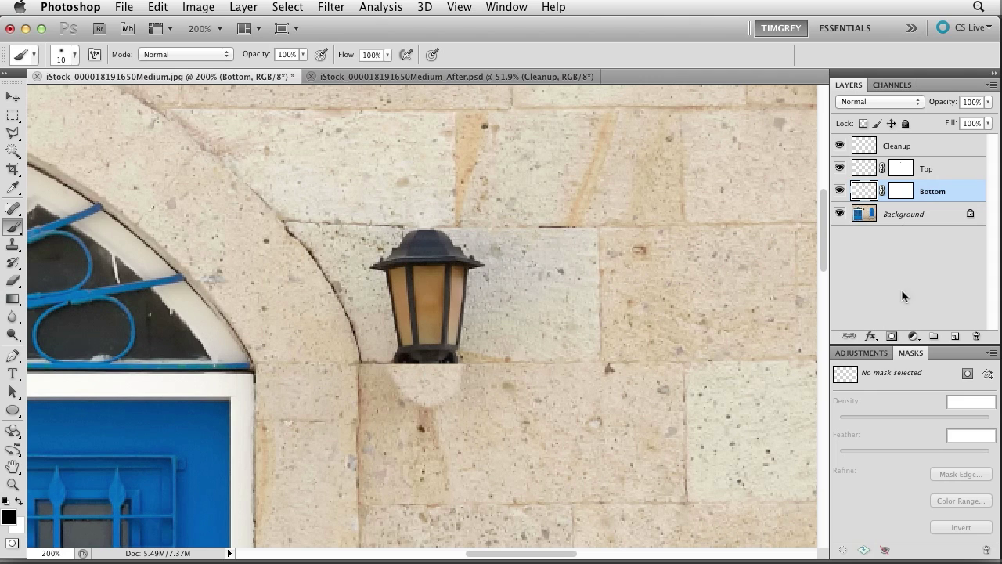
Step: Add a Curves adjustment clipped to Bottom and lower its midpoint to darken the patch
left_click(913, 336)
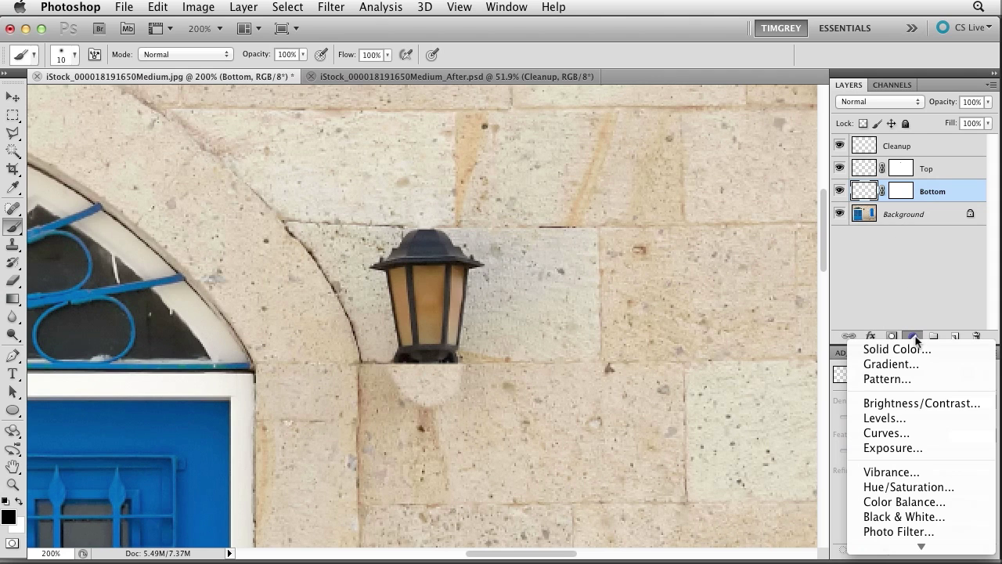
left_click(899, 434)
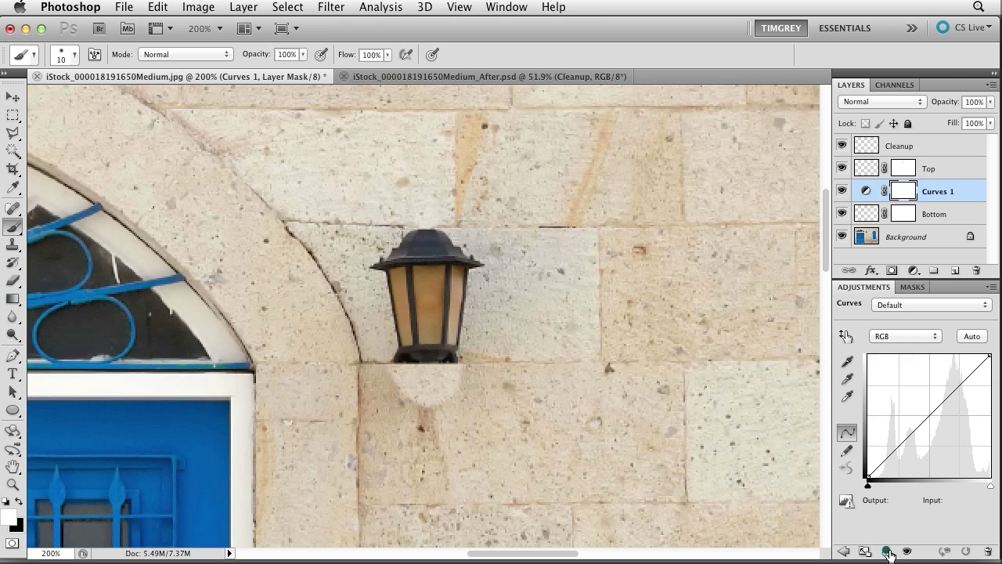
left_click(887, 553)
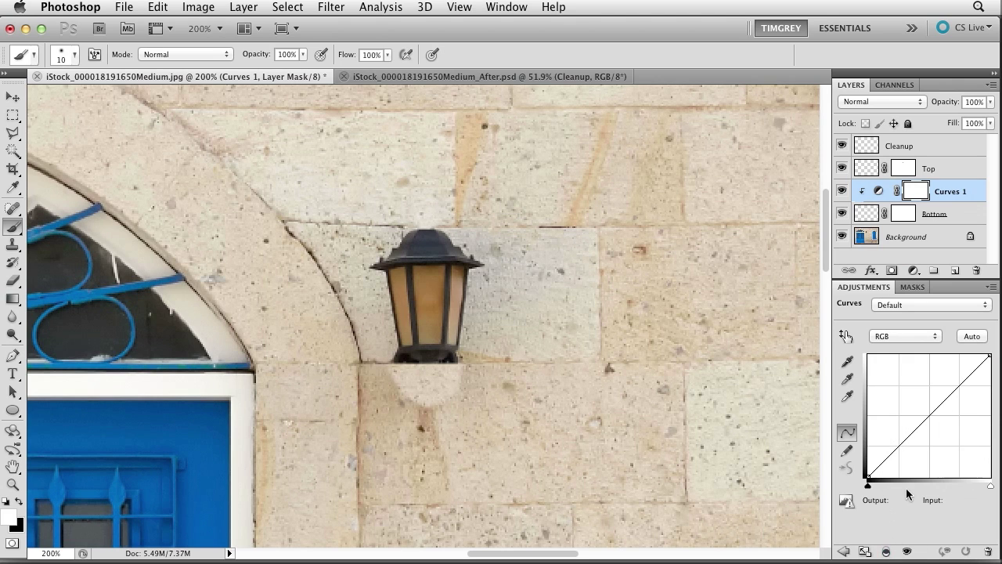
left_click_drag(913, 432, 913, 447)
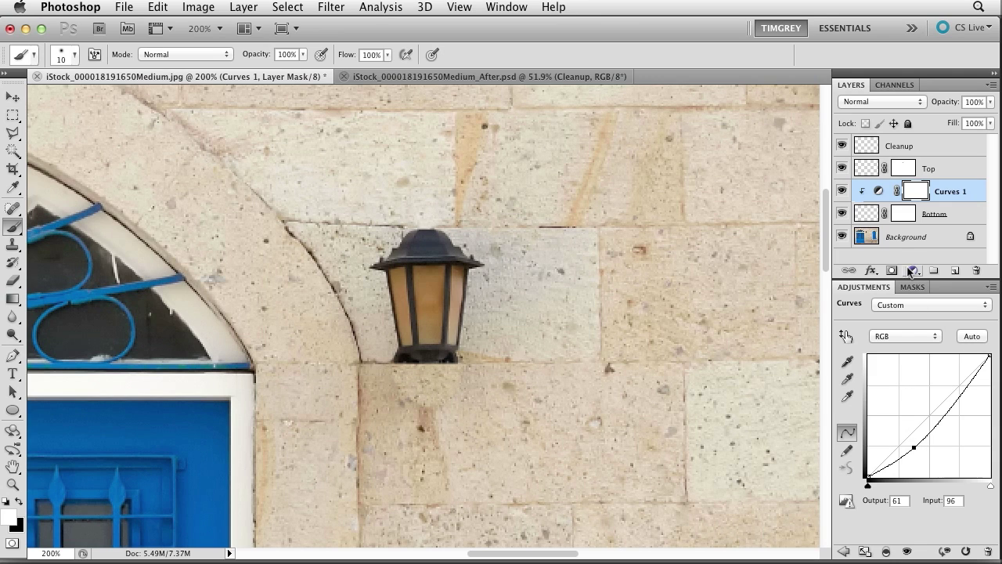
left_click(906, 216)
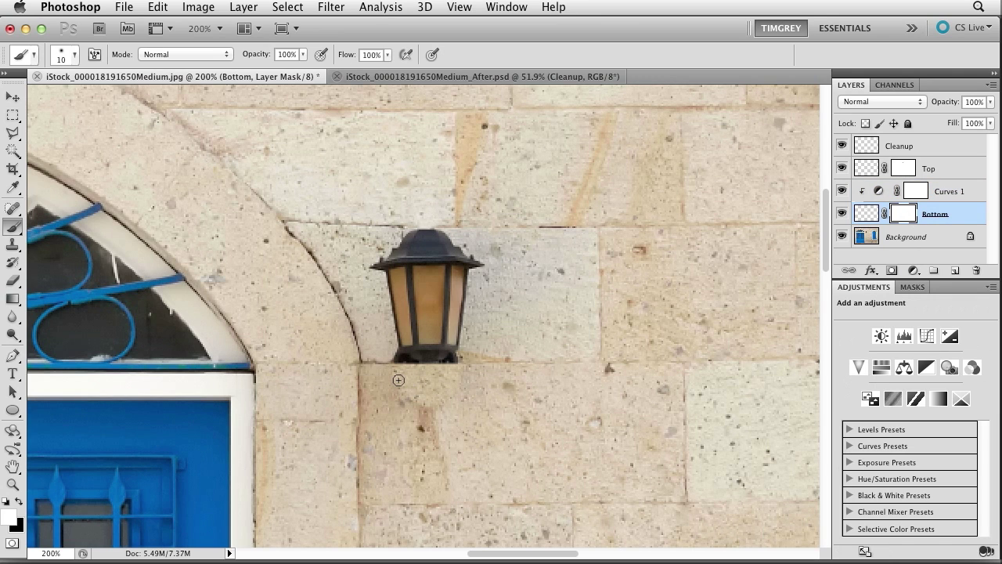
Step: Set black as the foreground colour and pan to the blemished wall right of the lantern
key("x")
key("x")
mouse_move(586, 403)
left_mouse_down()
mouse_move(459, 351)
mouse_move(365, 351)
left_mouse_up()
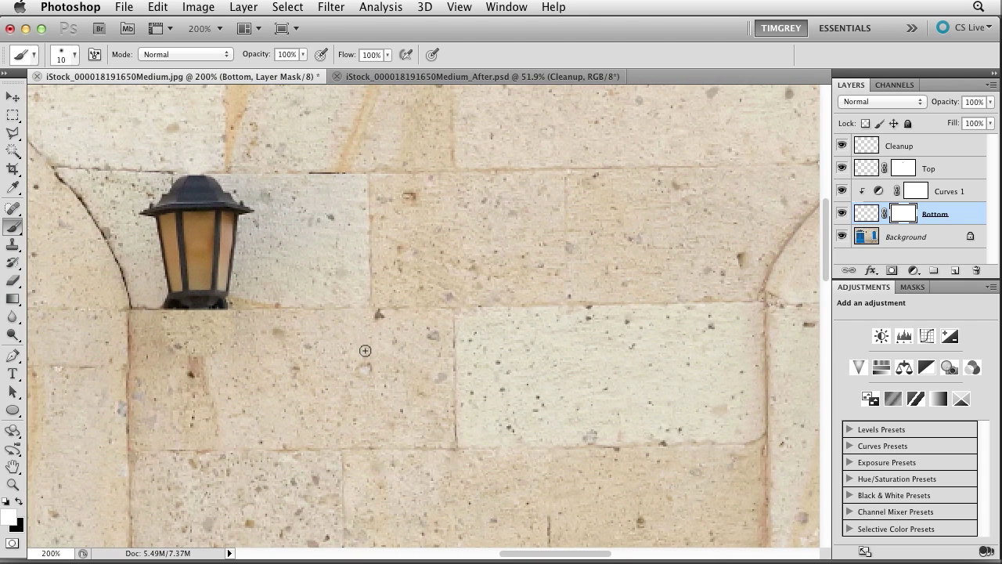
Step: Draw a four-corner Polygonal Lasso selection around the clean stone block right of centre
left_click(13, 133)
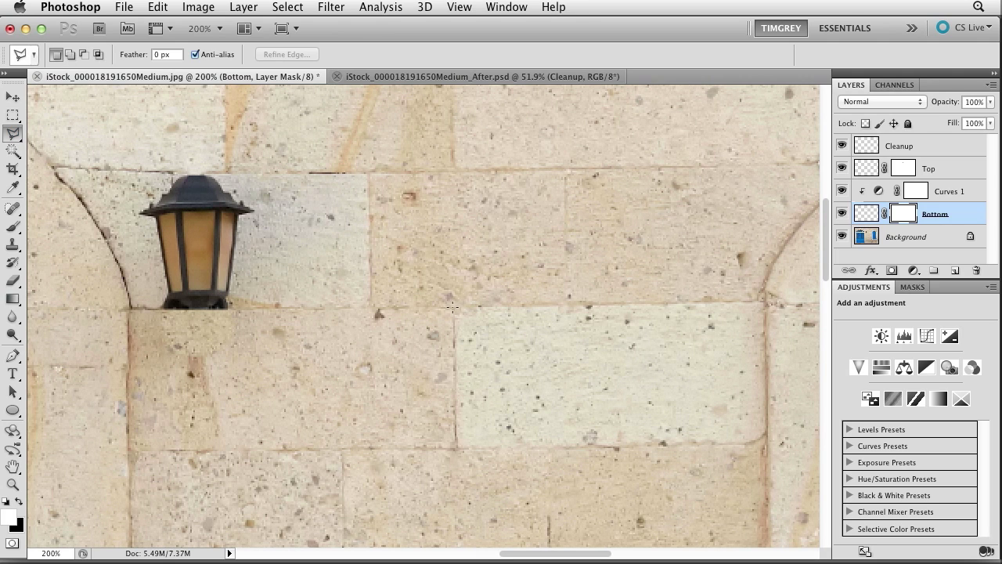
left_click(453, 304)
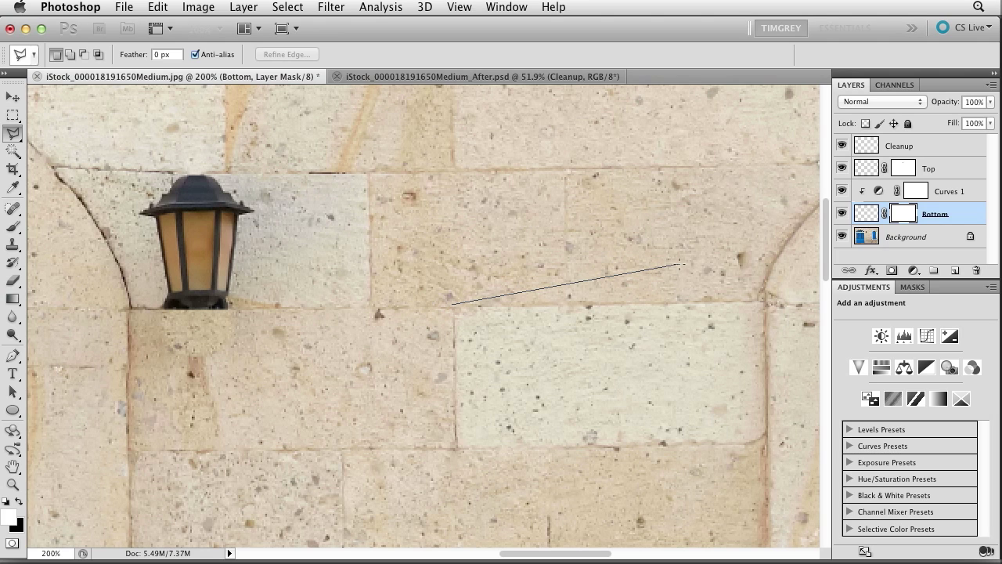
left_click(772, 298)
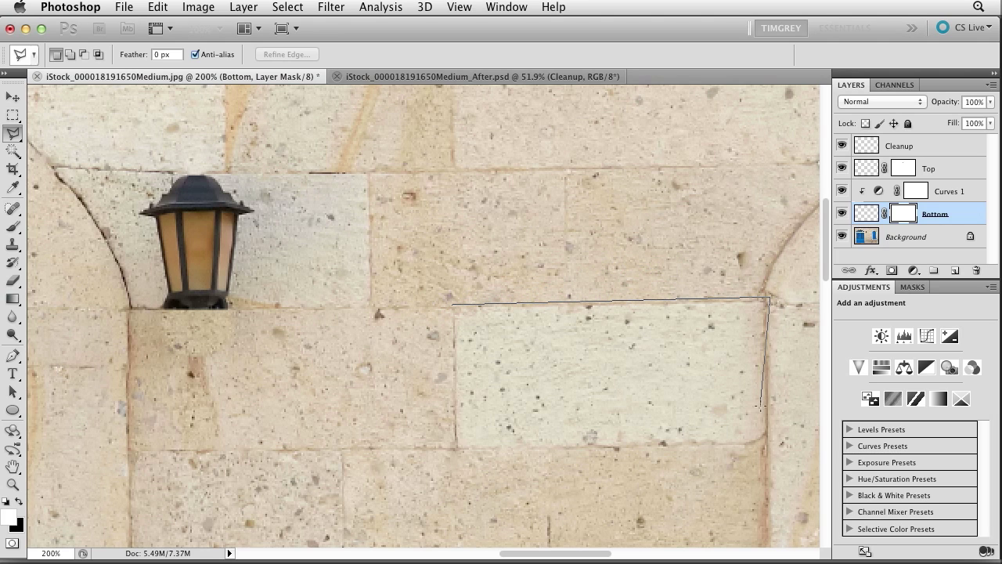
left_click(774, 443)
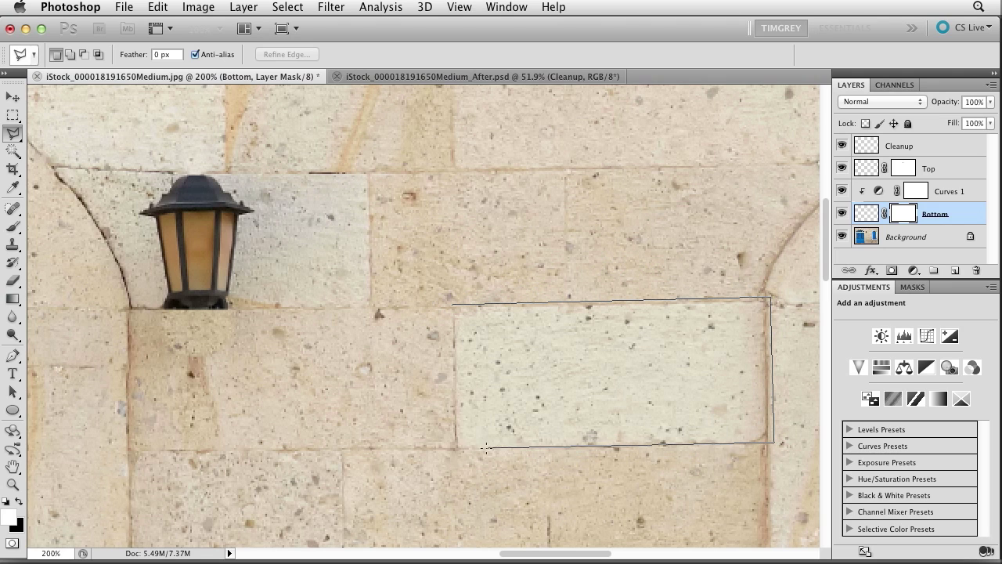
left_click(451, 453)
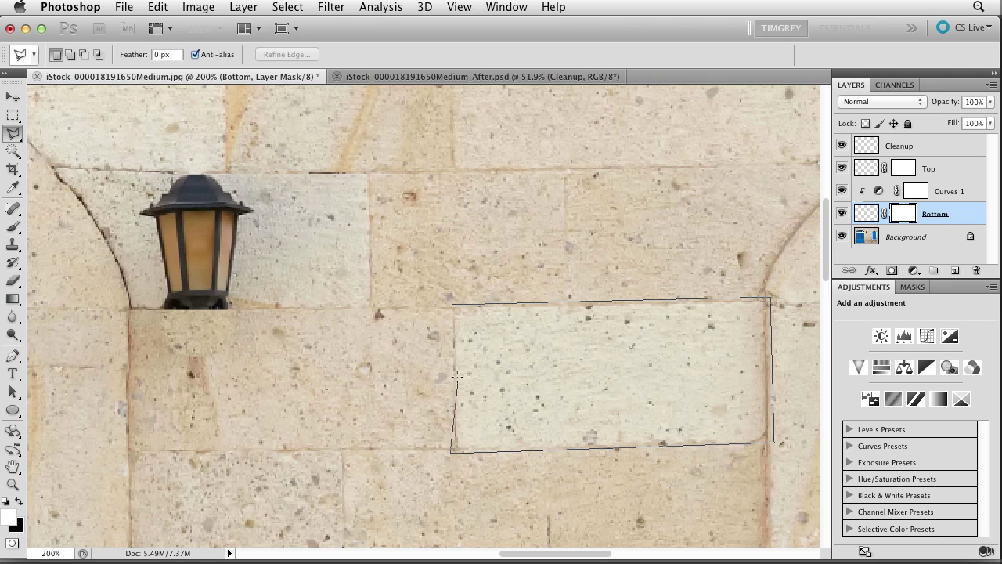
left_click(447, 305)
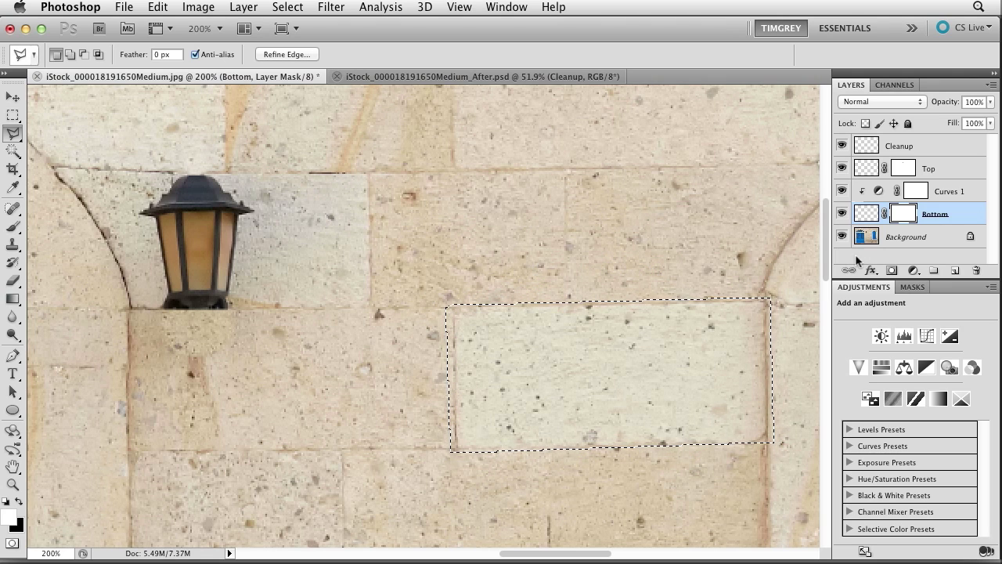
Step: Copy the selected block from Background onto a new layer named 'Middle'
left_click(895, 242)
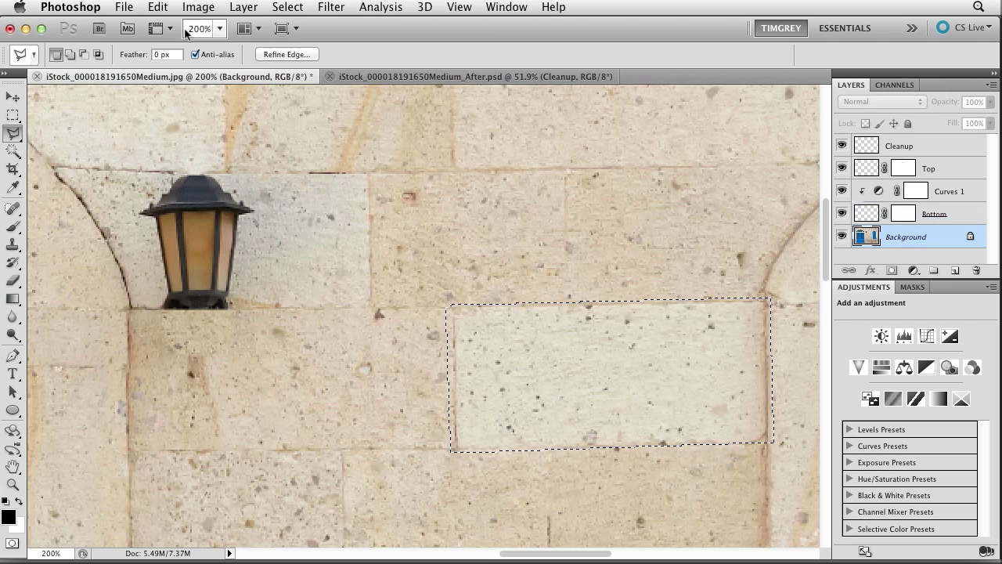
left_click(243, 7)
mouse_move(276, 26)
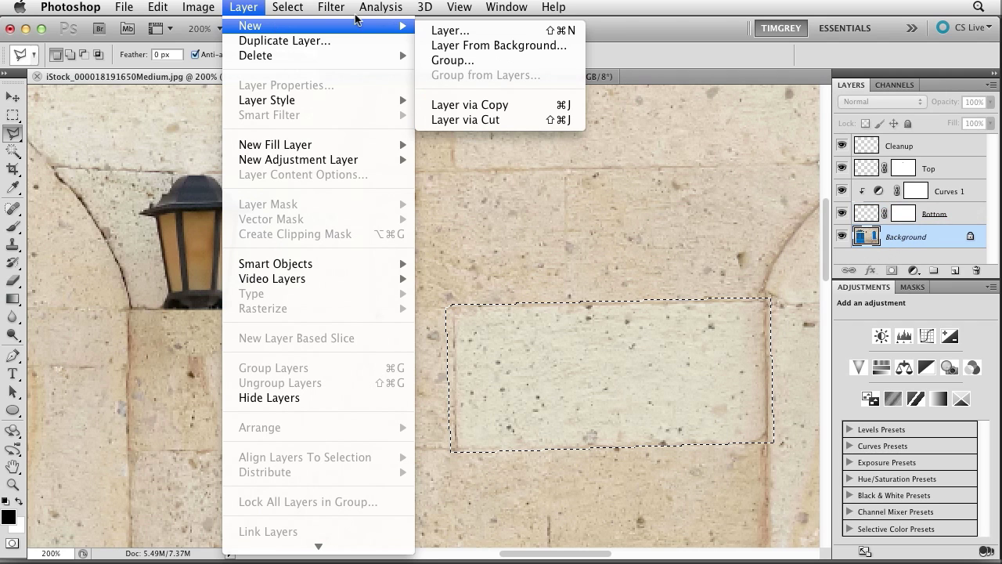
left_click(515, 105)
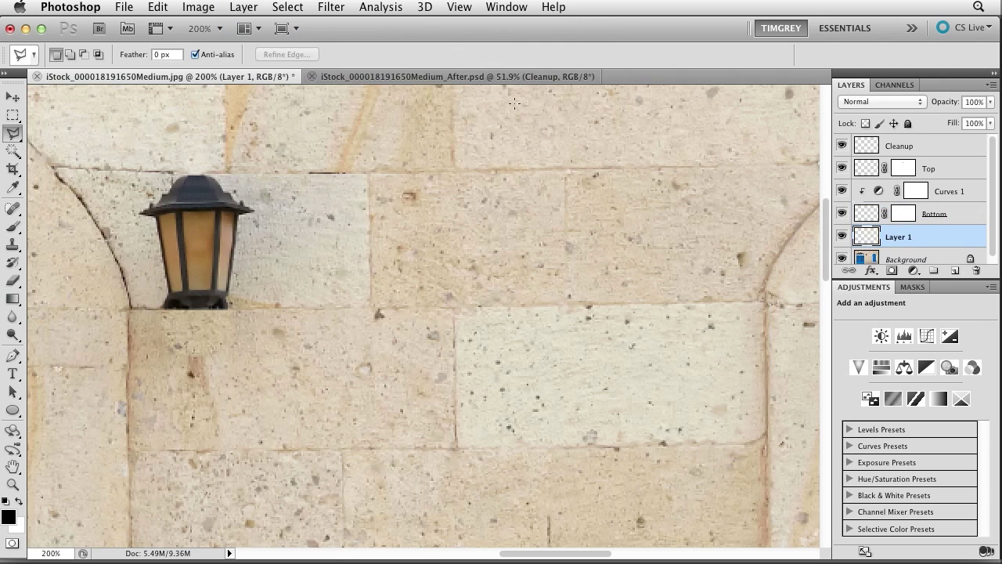
double_click(897, 236)
type("Middle")
key("Return")
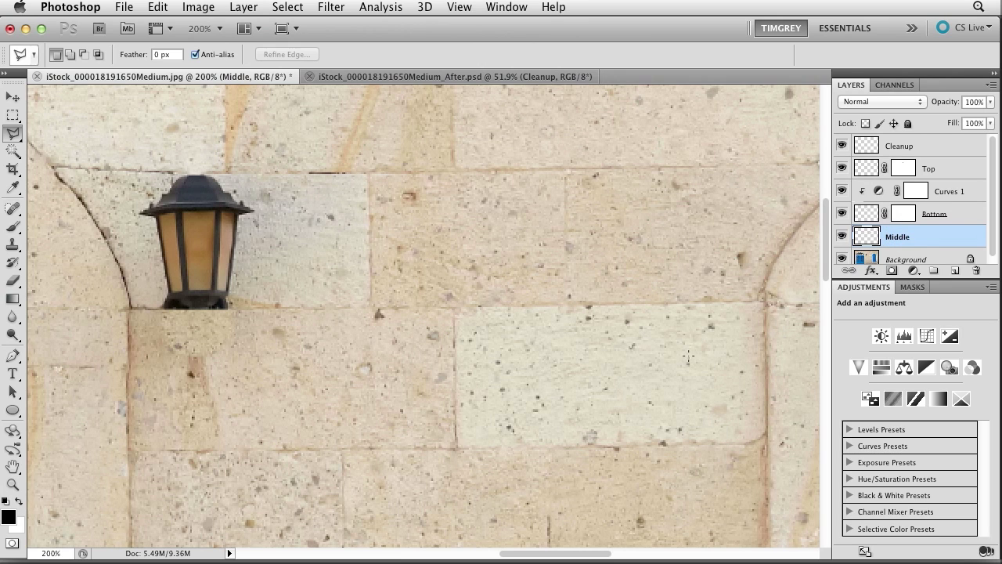
Step: Move the Middle block over the lantern, flip it horizontally, and nudge it into line
left_click(13, 97)
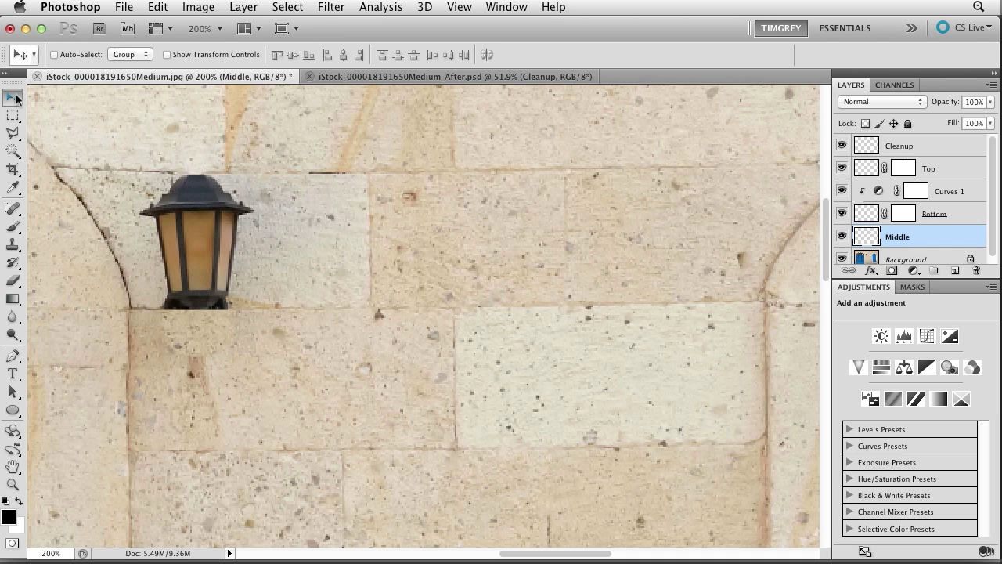
left_click_drag(548, 386, 186, 246)
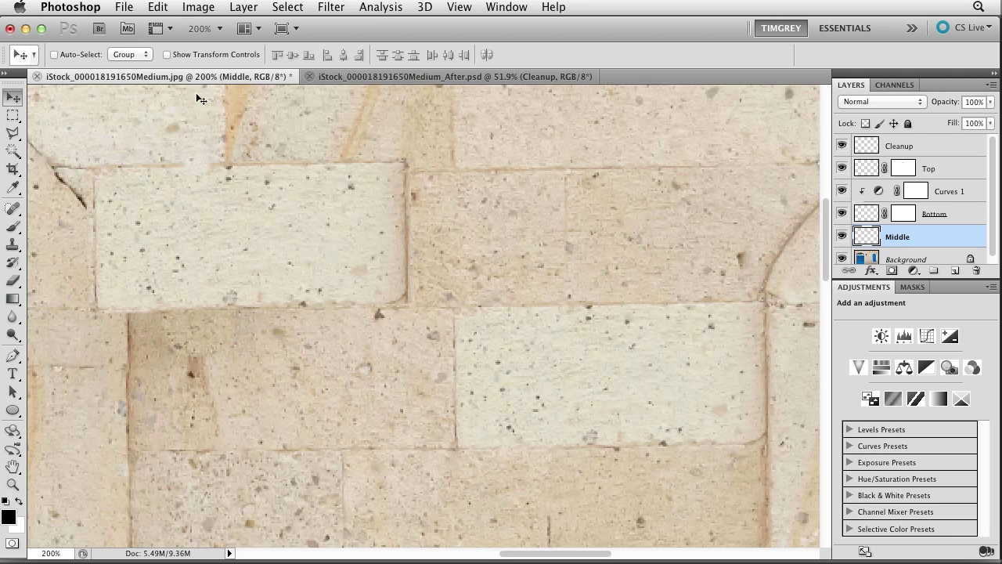
left_click(156, 10)
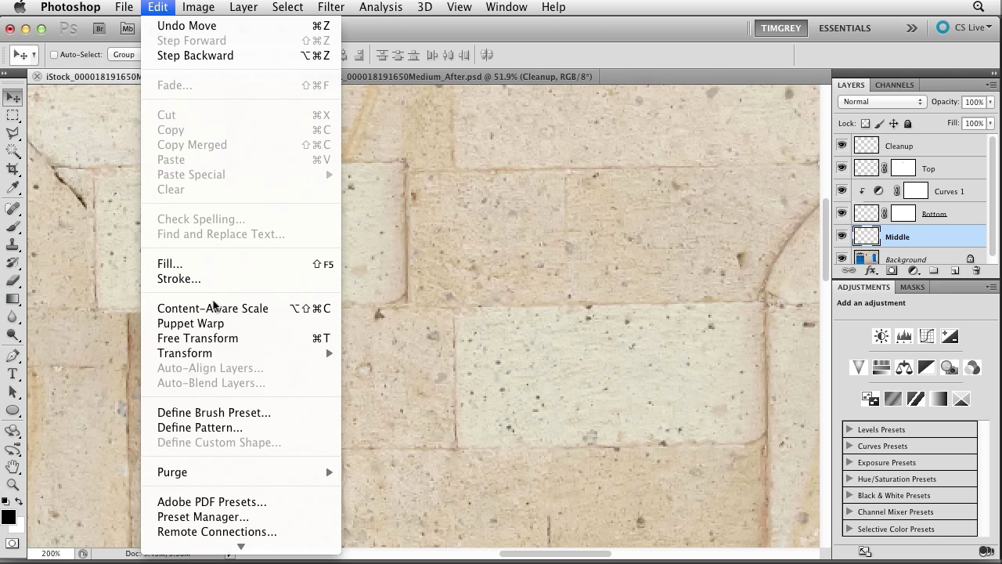
mouse_move(217, 354)
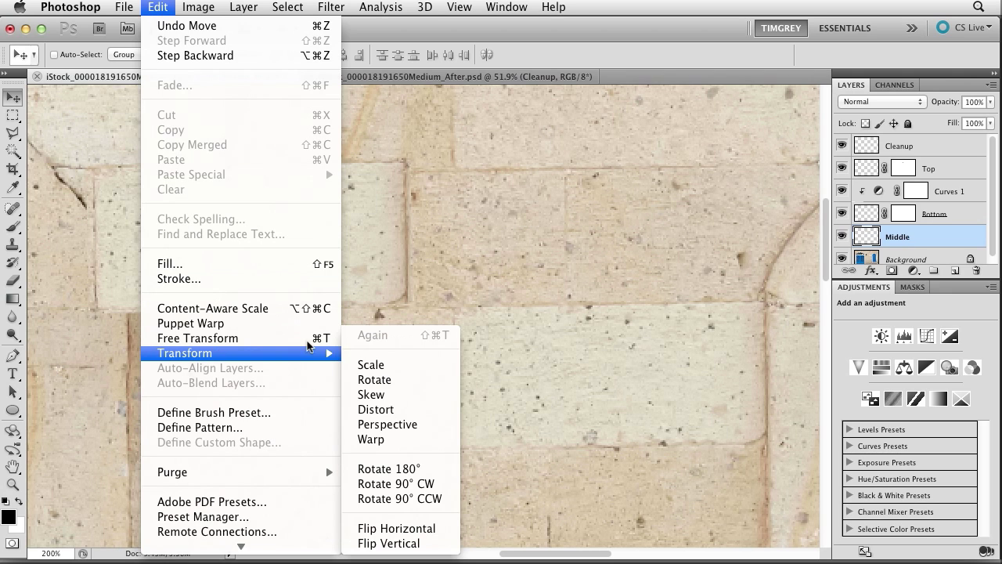
left_click(396, 528)
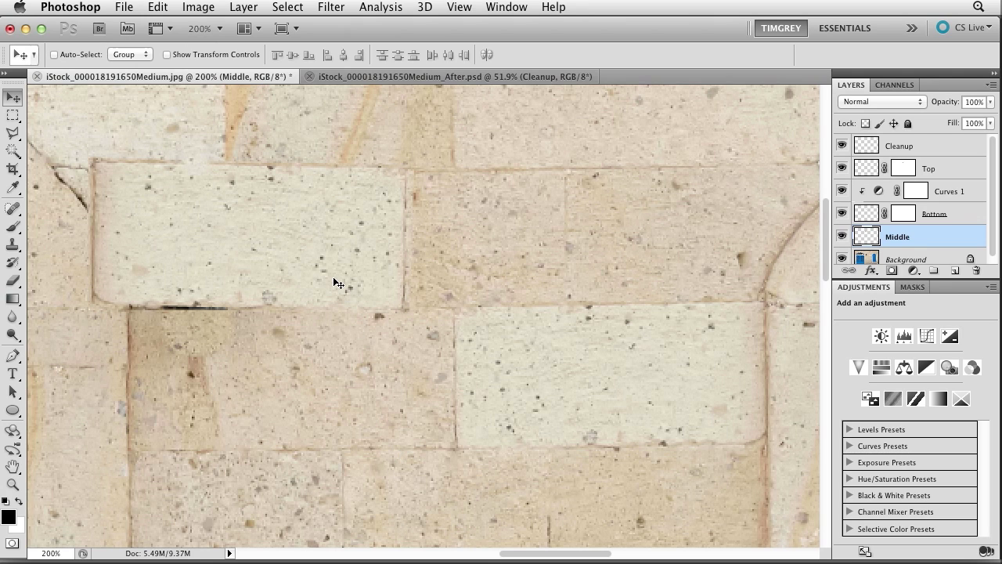
left_click_drag(332, 277, 291, 288)
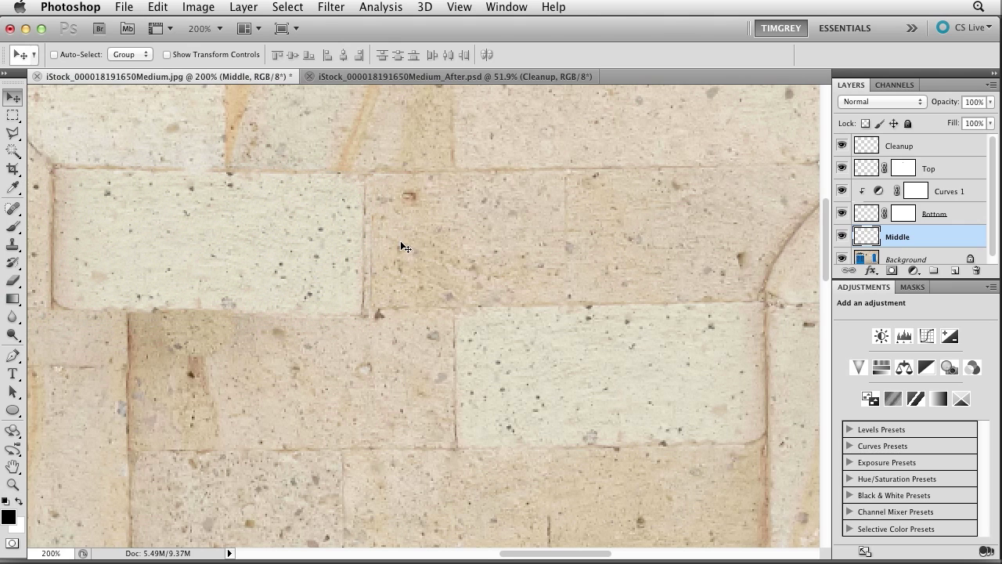
Step: Rotate the Middle block about -1.71° with Free Transform to match the wall joints
left_click(160, 8)
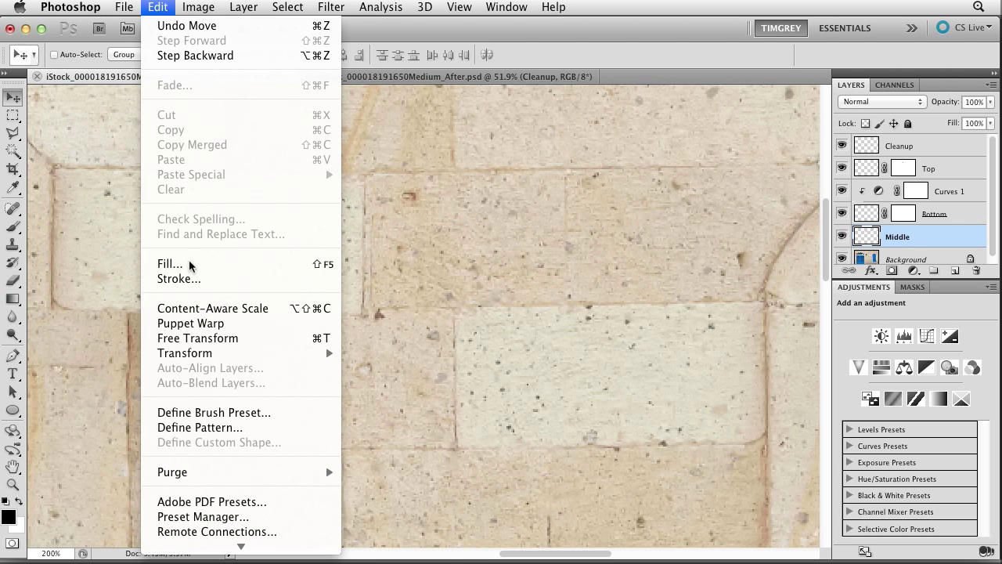
left_click(204, 338)
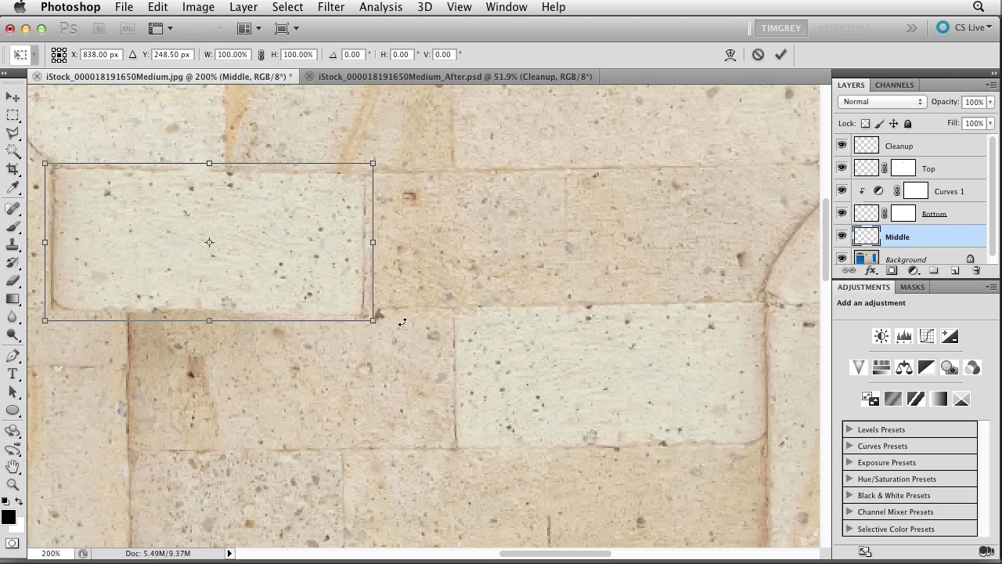
left_click_drag(402, 322, 403, 317)
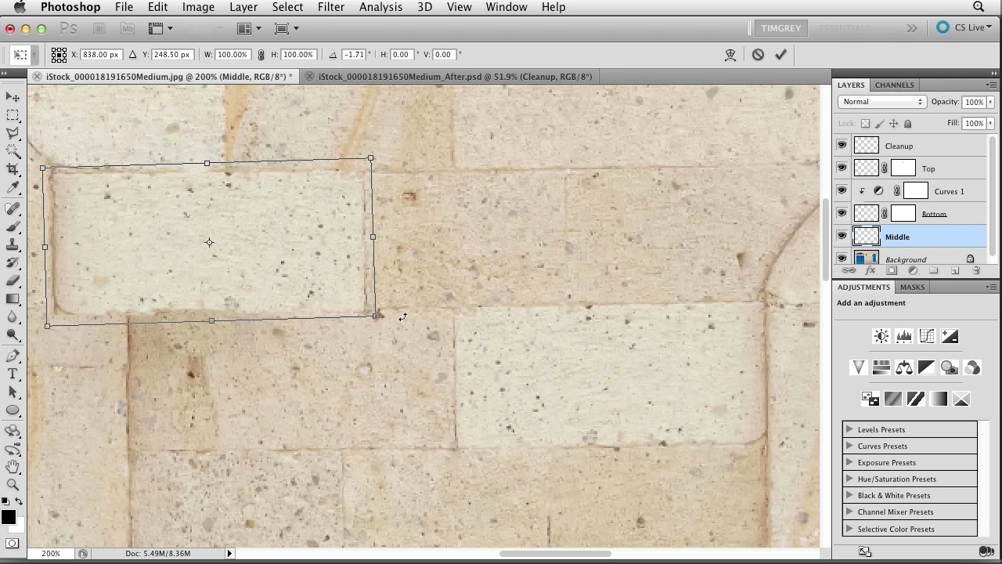
key("Return")
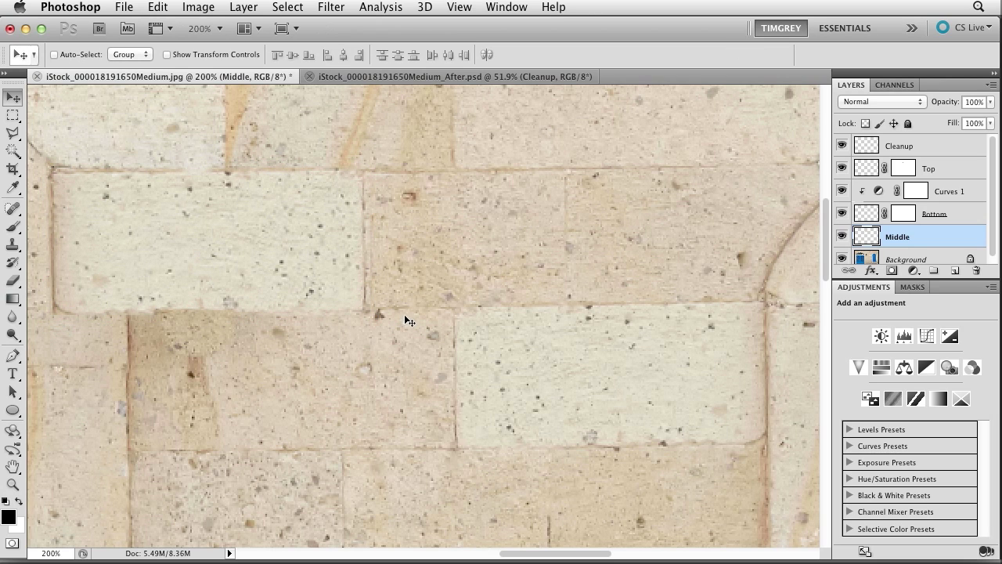
Step: Add a layer mask to Middle and set up a black 30 px brush
left_click(891, 271)
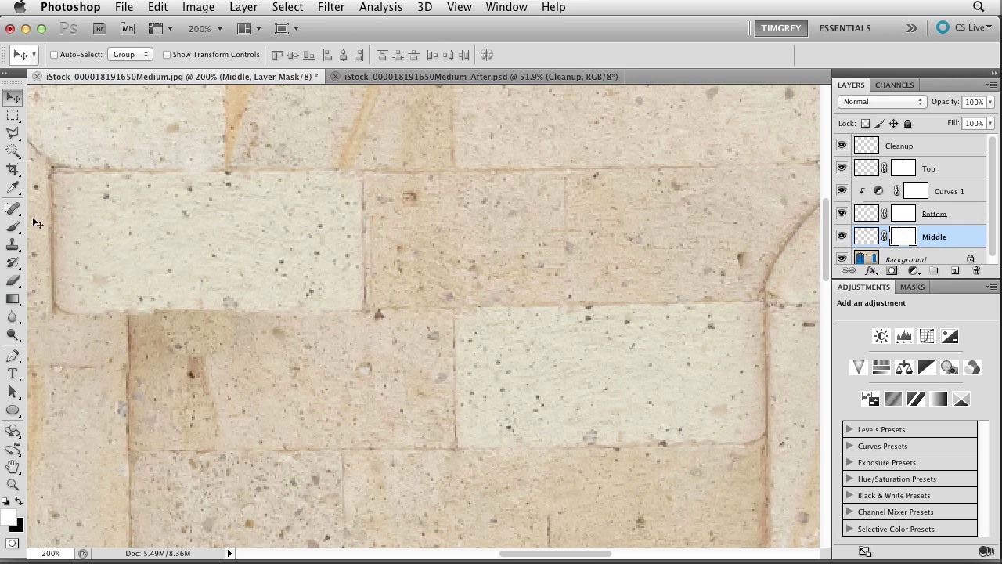
left_click(14, 226)
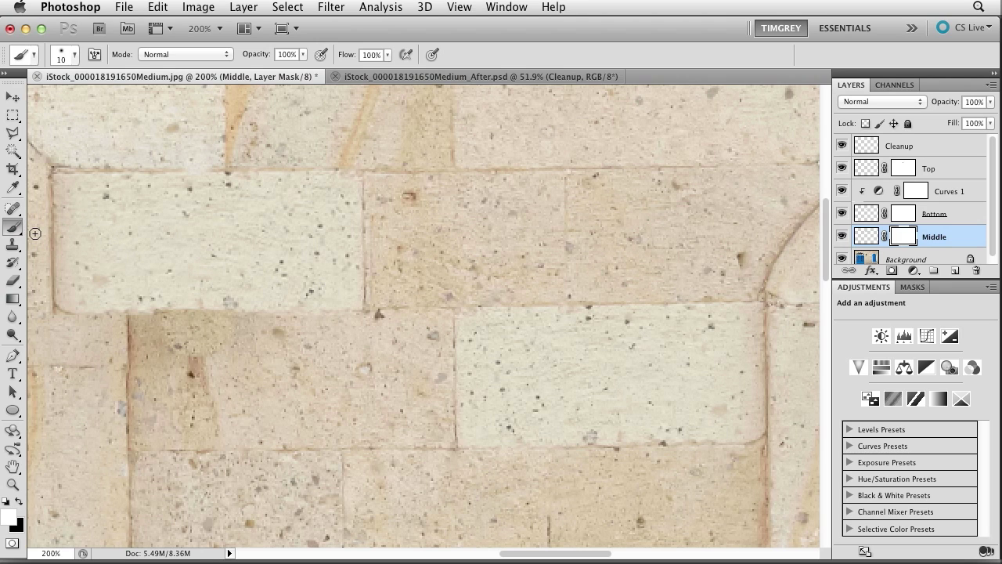
key("x")
key("bracketright")
key("bracketright")
key("bracketright")
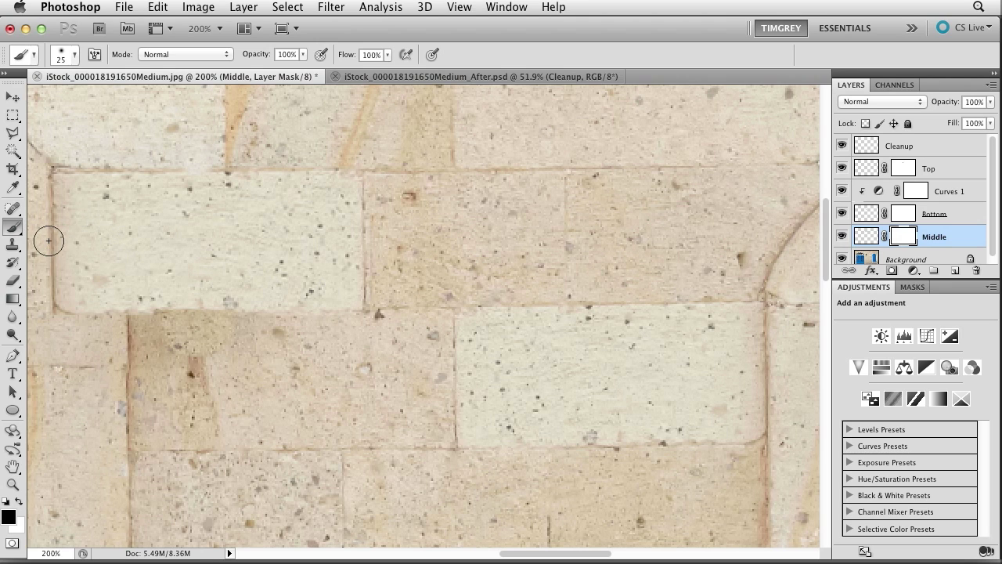
key("bracketright")
Step: Paint out the patch's hard upper-left and top edges in black, then switch the colour back to white
mouse_move(49, 184)
left_mouse_down()
mouse_move(110, 306)
mouse_move(71, 306)
mouse_move(45, 231)
mouse_move(49, 246)
left_mouse_up()
mouse_move(56, 146)
left_mouse_down()
mouse_move(195, 149)
mouse_move(254, 127)
mouse_move(242, 136)
mouse_move(368, 155)
mouse_move(385, 202)
mouse_move(380, 312)
mouse_move(305, 333)
mouse_move(208, 328)
left_mouse_up()
scroll(208, 328, "down", 1)
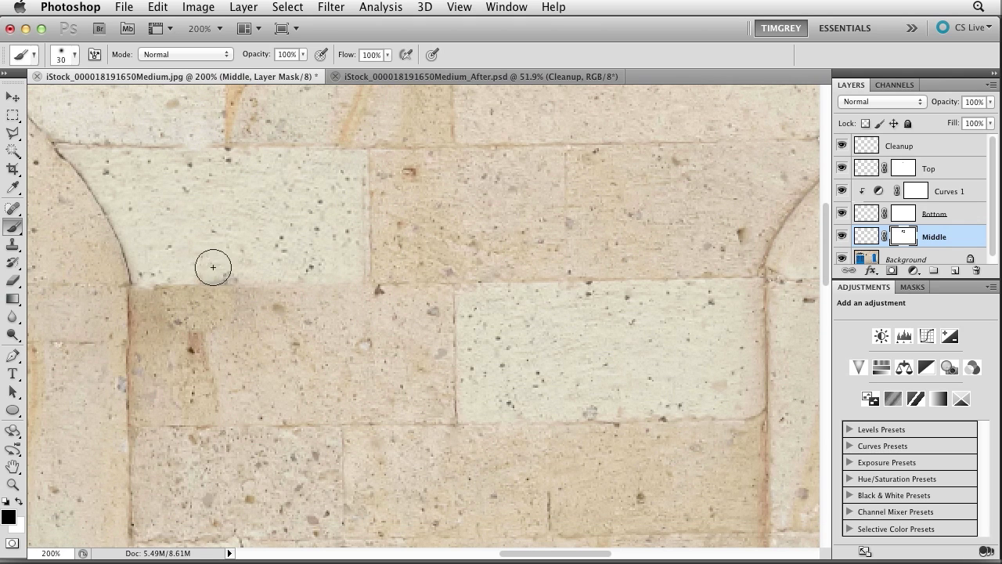
key("x")
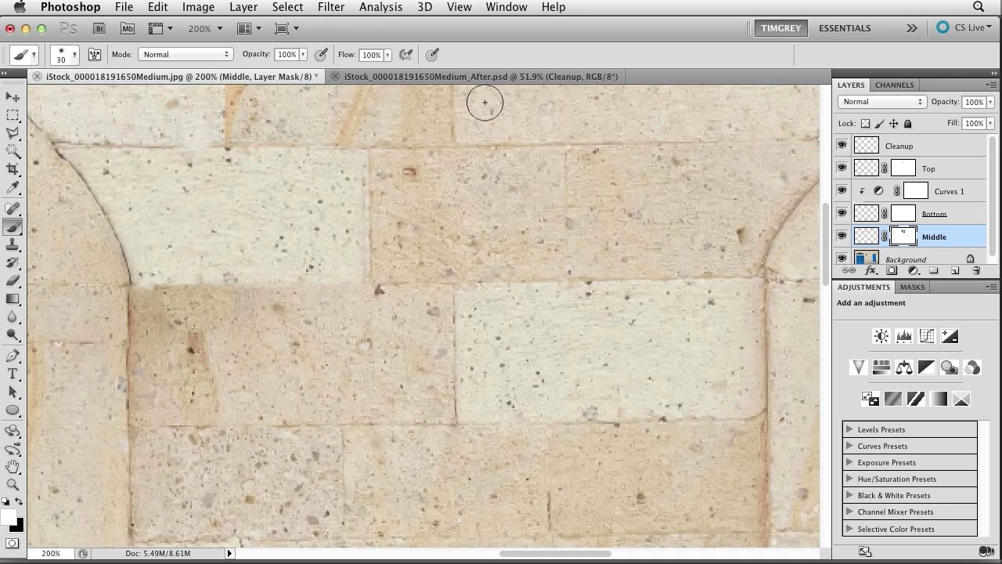
Step: In After.psd, toggle showing only the Background layer to compare before and after
left_click(489, 76)
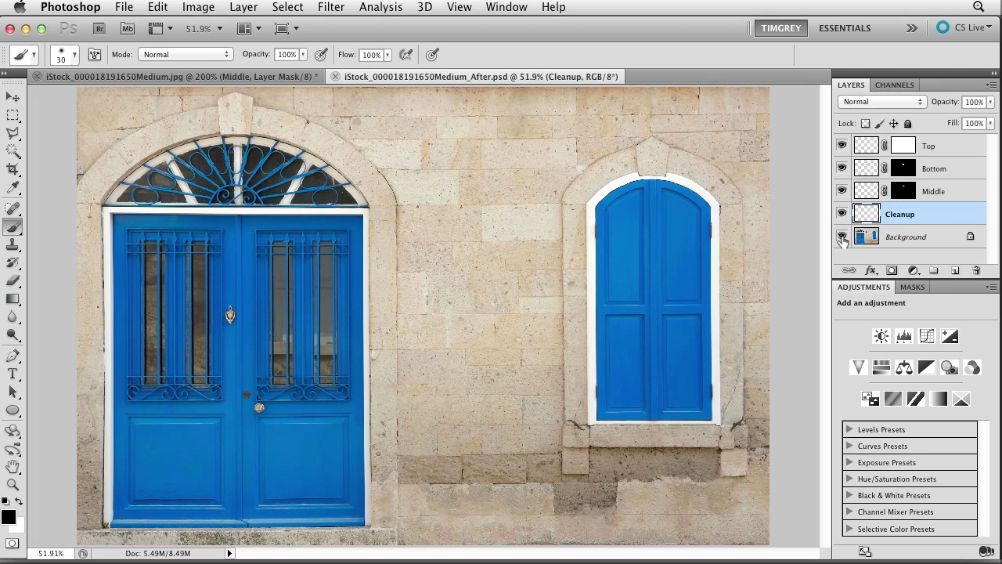
left_click(842, 237, "alt")
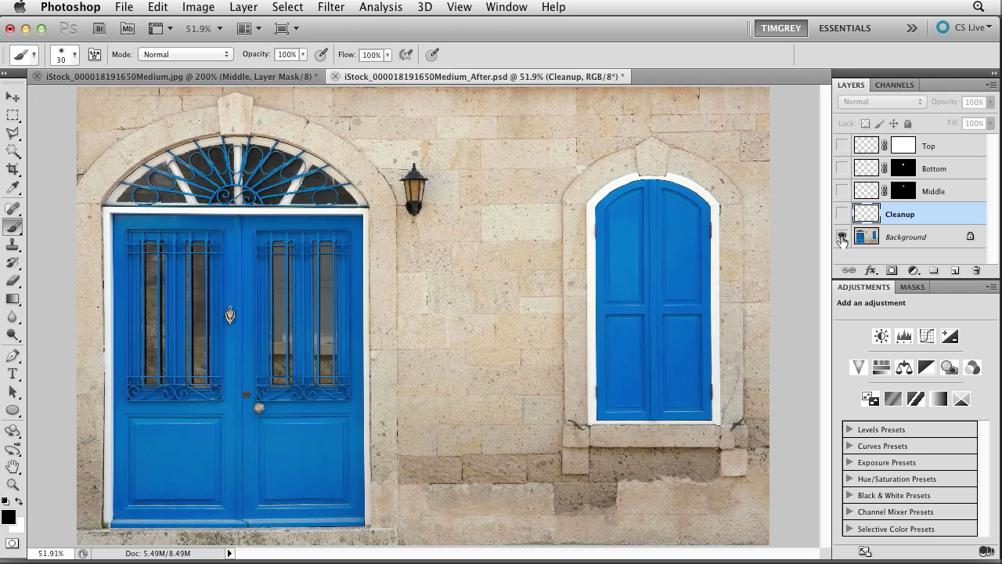
left_click(842, 237, "alt")
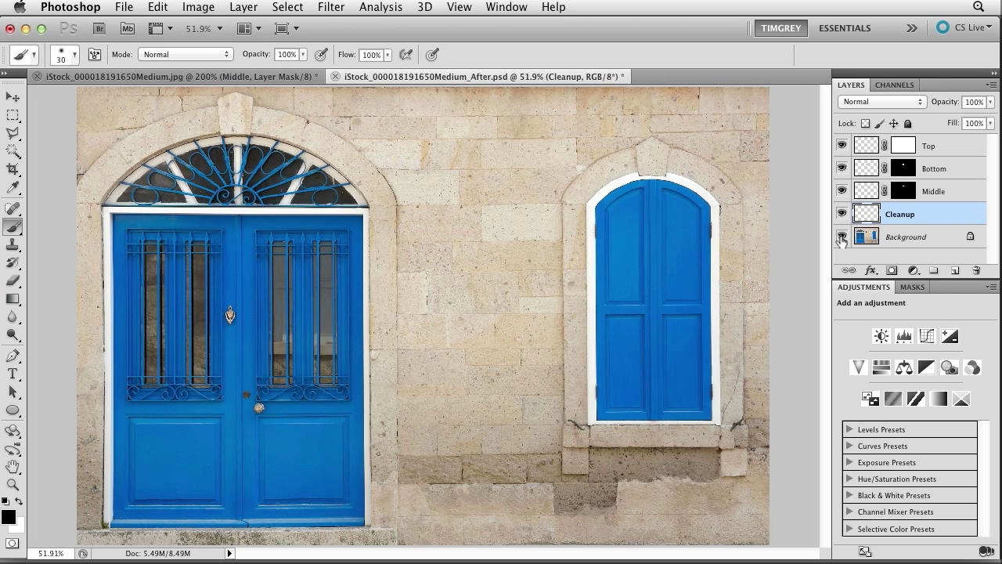